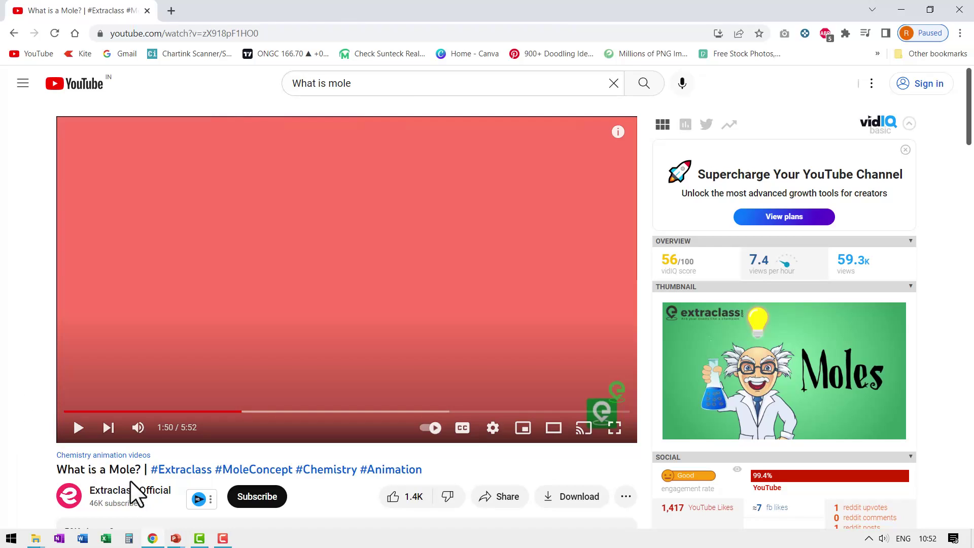
Step: Play the mole video from 1:50 to view the tap filling a glass, and pause it at 1:53
left_click(79, 428)
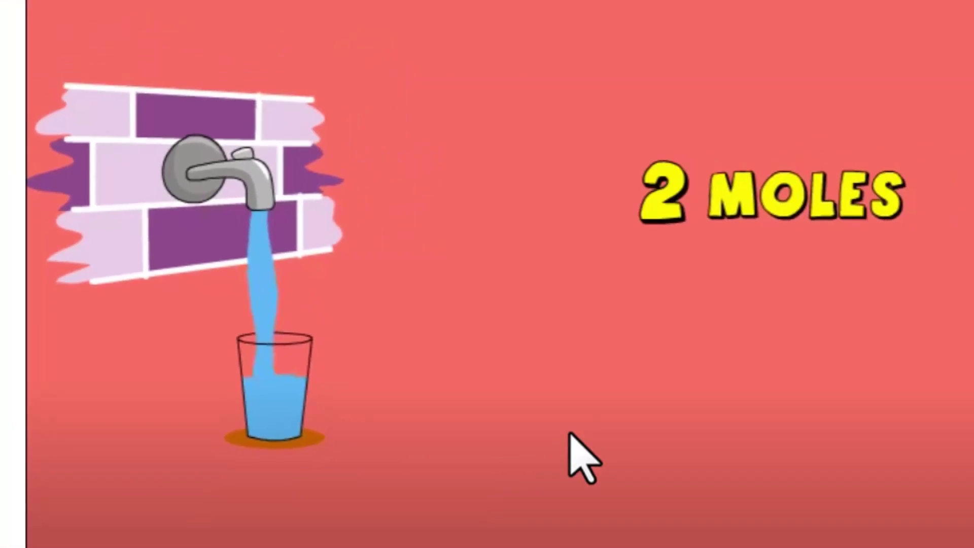
left_click(583, 453)
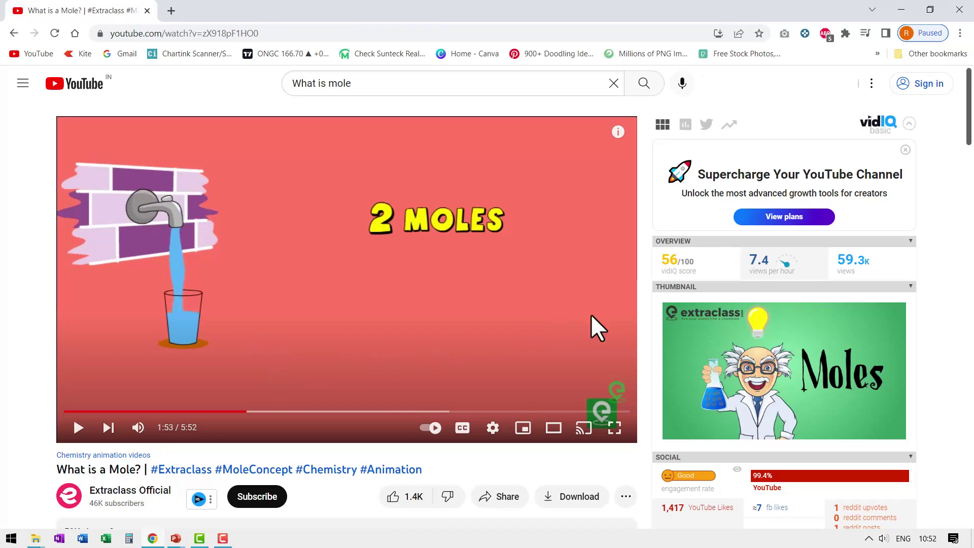
Step: Switch to PowerPoint and draw a closed wavy vertical stream with the Curve tool, about 12.1 cm tall and 1 cm wide
key("alt+Tab")
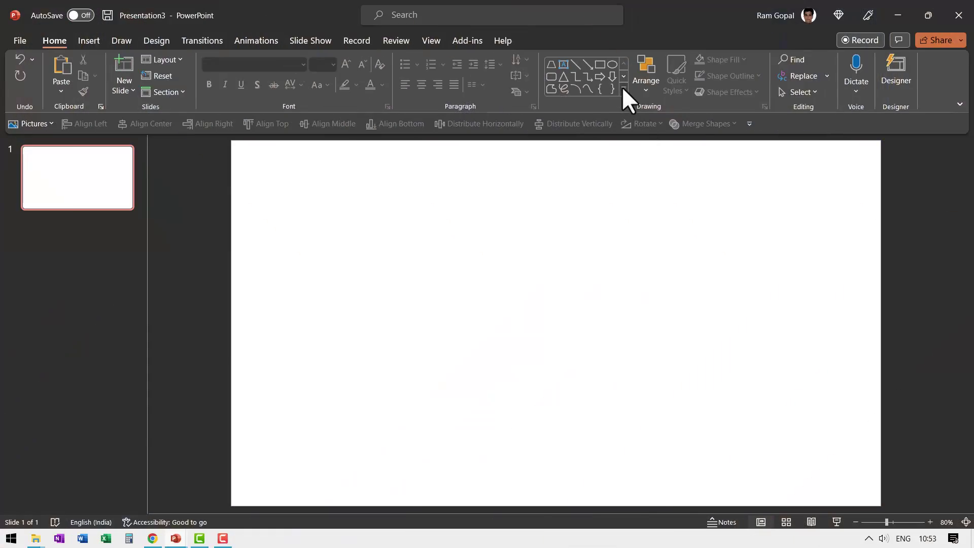
left_click(623, 89)
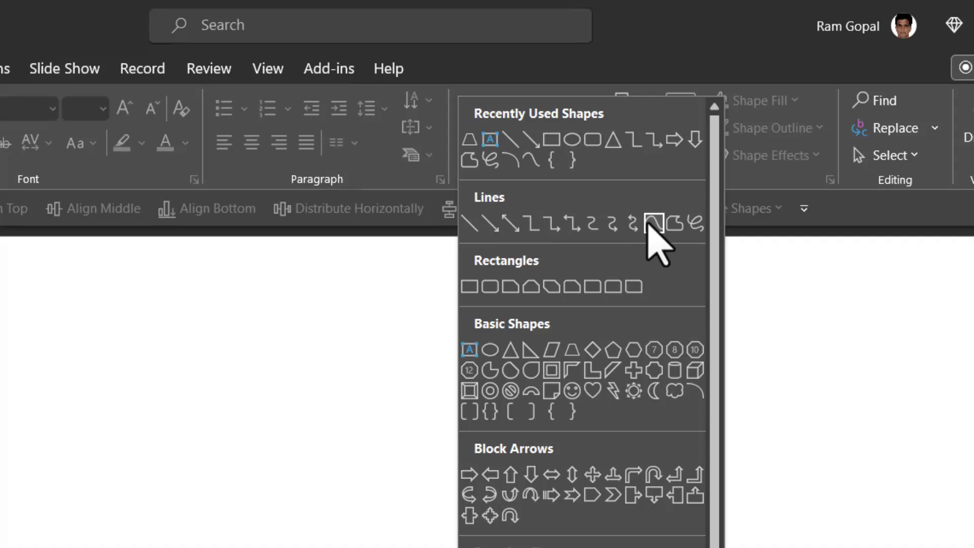
left_click(653, 223)
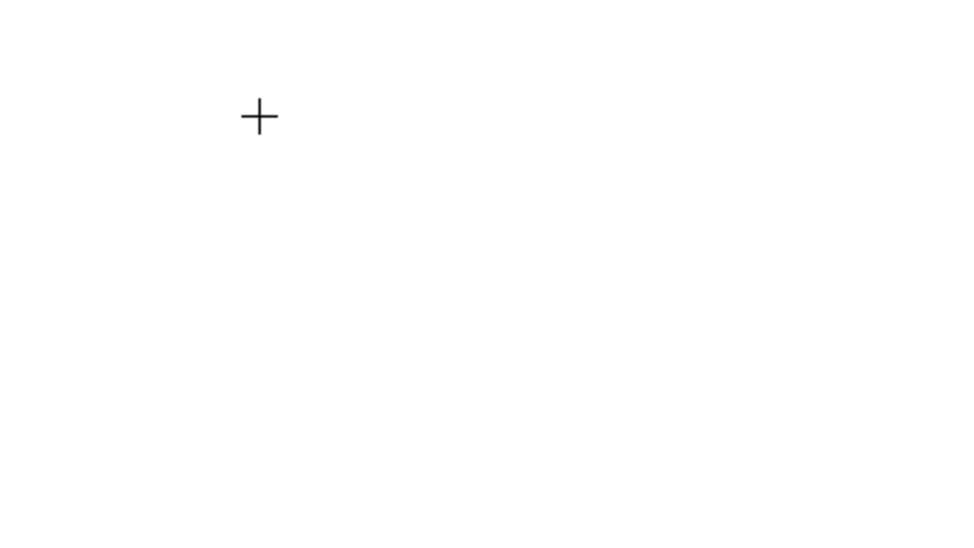
left_click(259, 117)
left_click(267, 153)
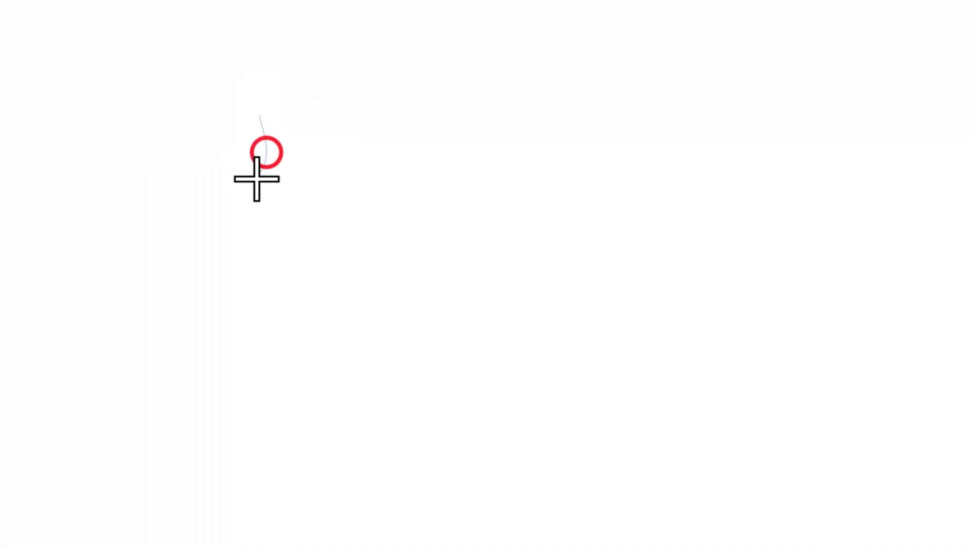
left_click(255, 184)
left_click(264, 248)
left_click(253, 308)
left_click(268, 368)
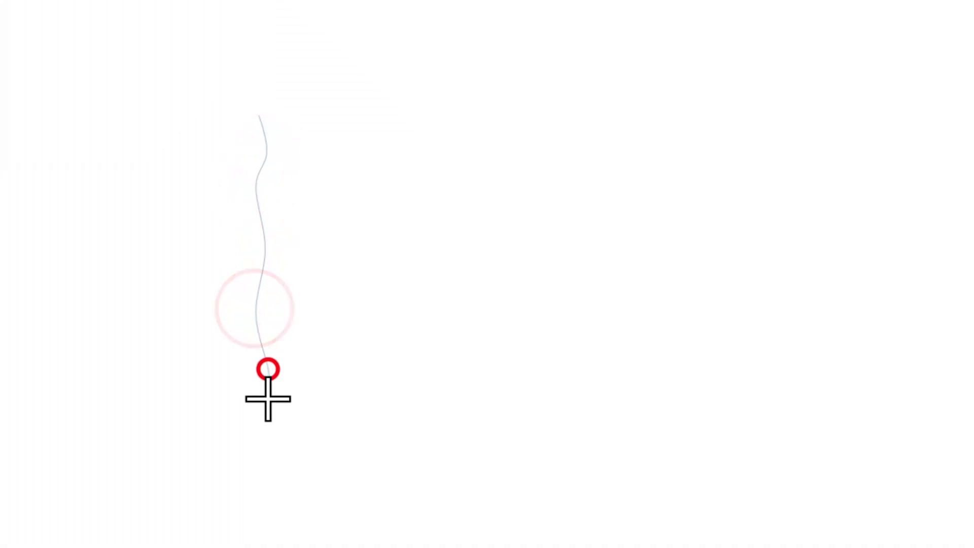
left_click(263, 428)
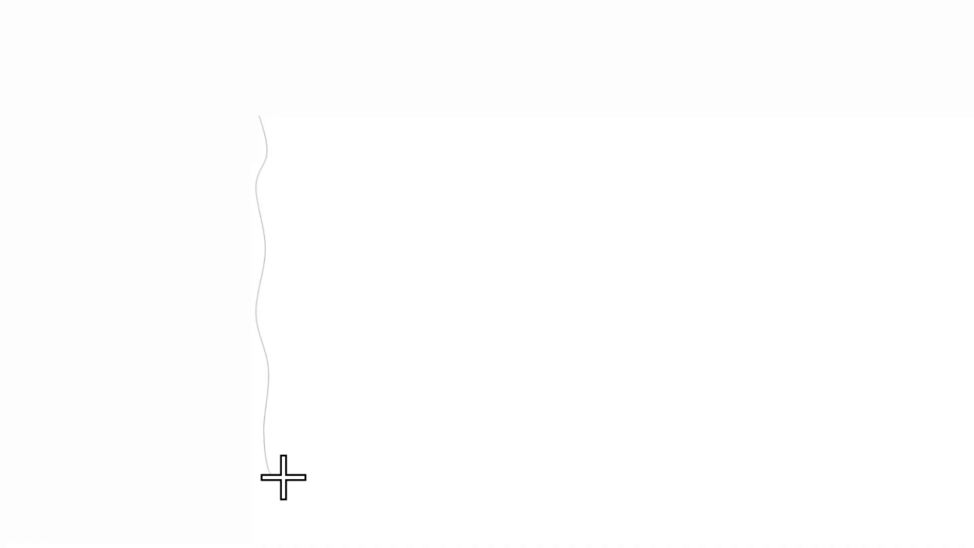
left_click(276, 440)
left_click(279, 388)
left_click(285, 346)
left_click(272, 319)
left_click(276, 257)
left_click(274, 201)
left_click(279, 161)
left_click(272, 120)
left_click(277, 107)
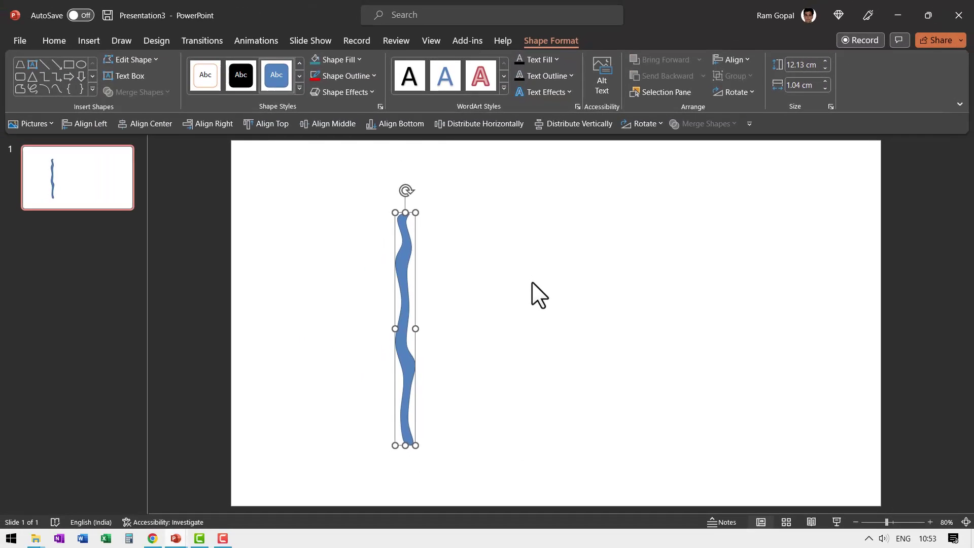
Step: Draw a wider, slightly shorter rectangle over the wavy stream and intersect the two shapes to give the stream flat ends
left_click(71, 64)
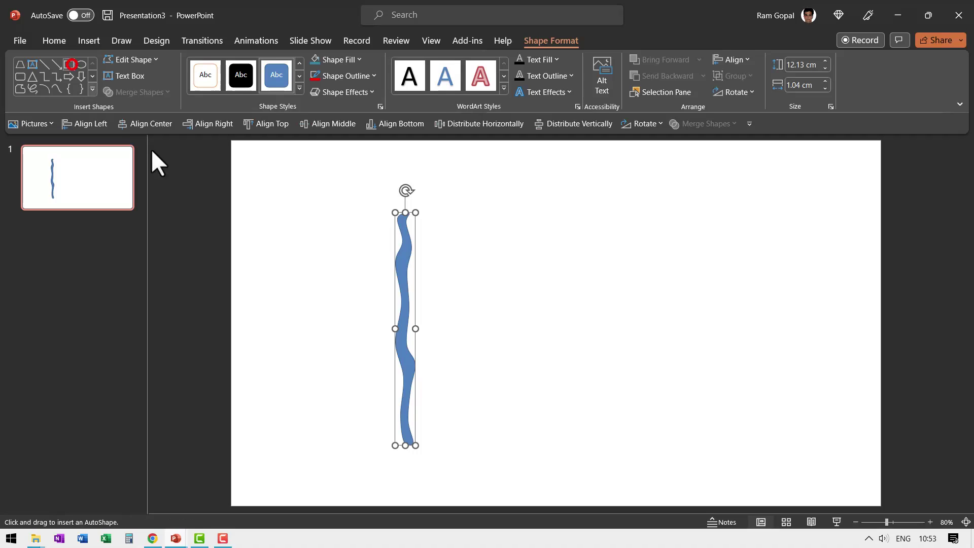
left_click_drag(414, 230, 393, 450)
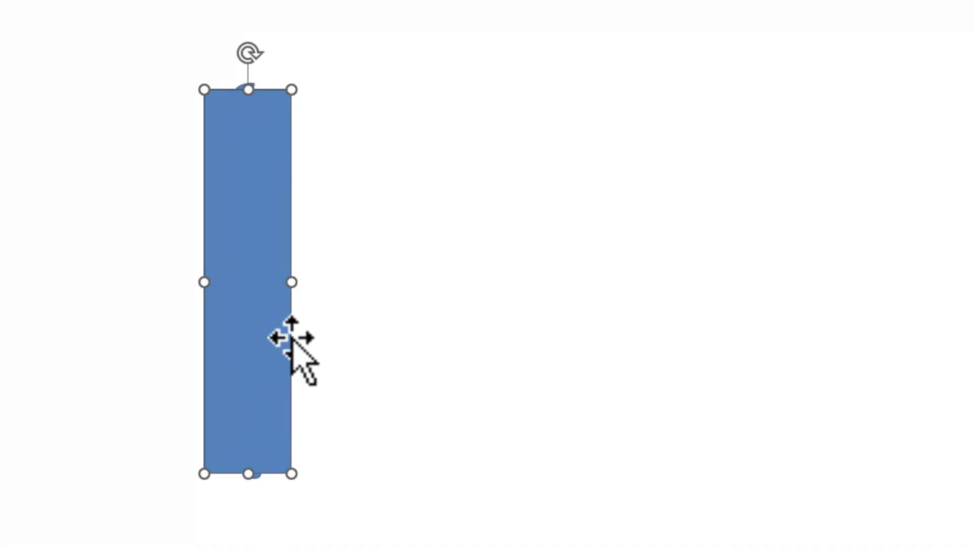
left_click(256, 81)
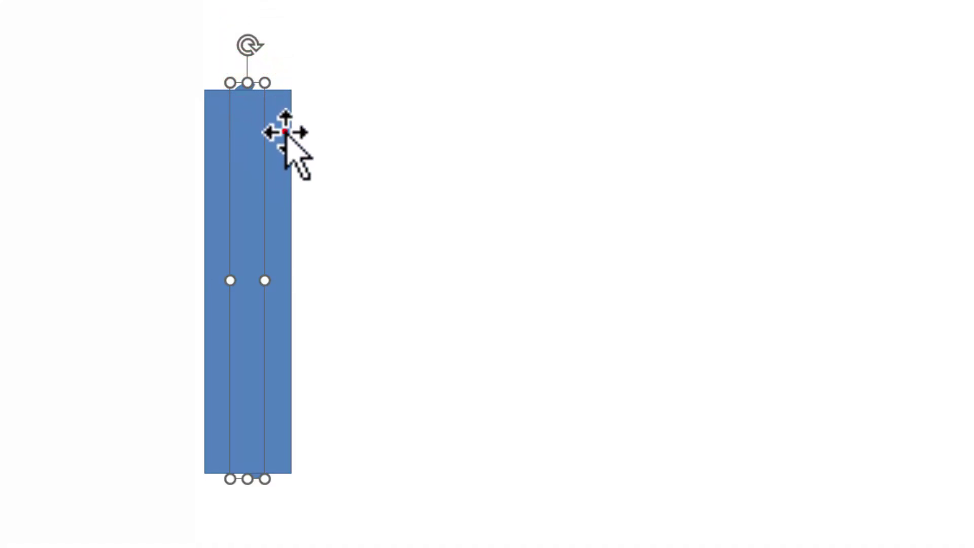
left_click(285, 133, "shift")
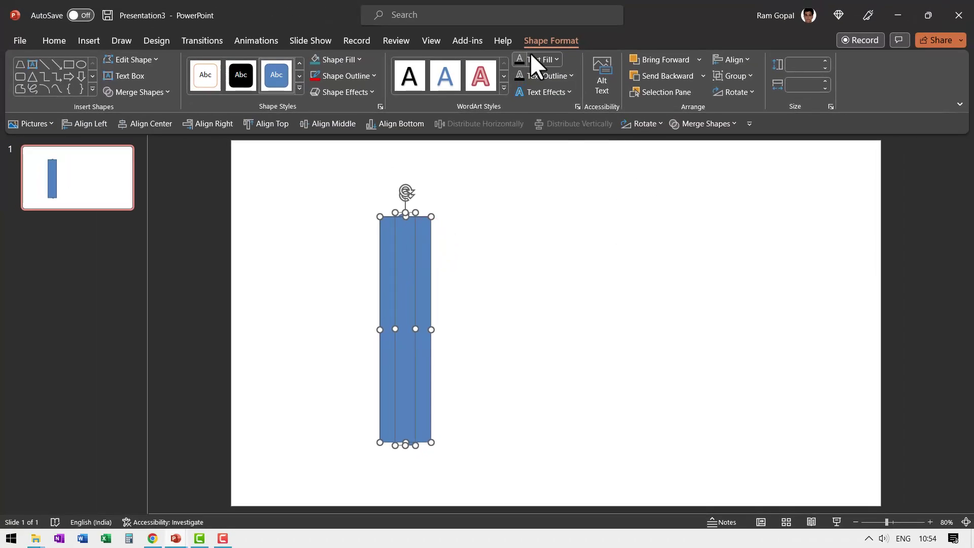
left_click(136, 92)
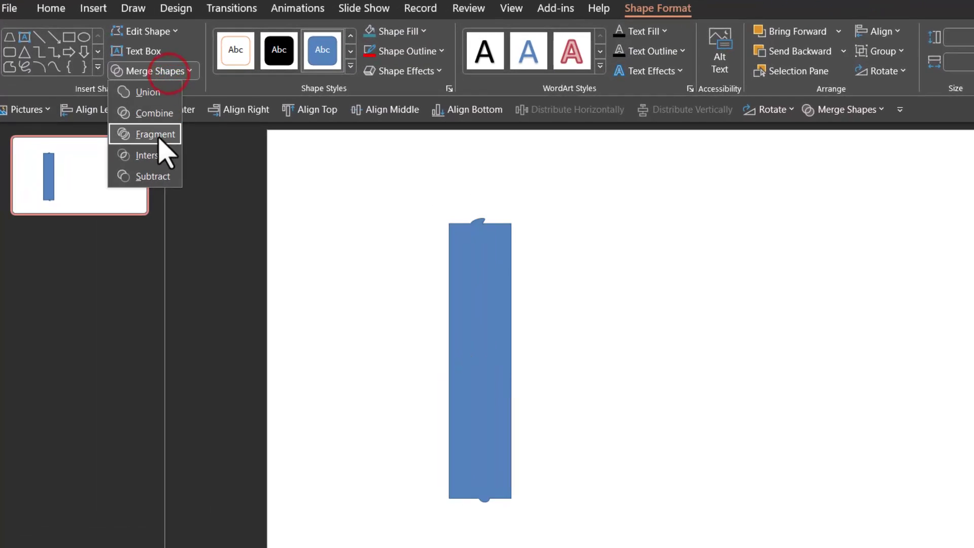
left_click(152, 163)
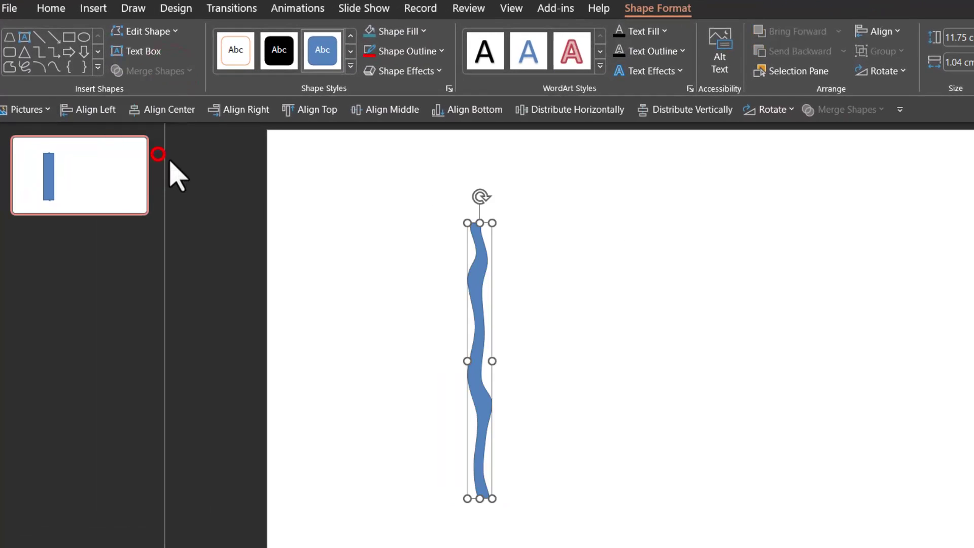
left_click(530, 237)
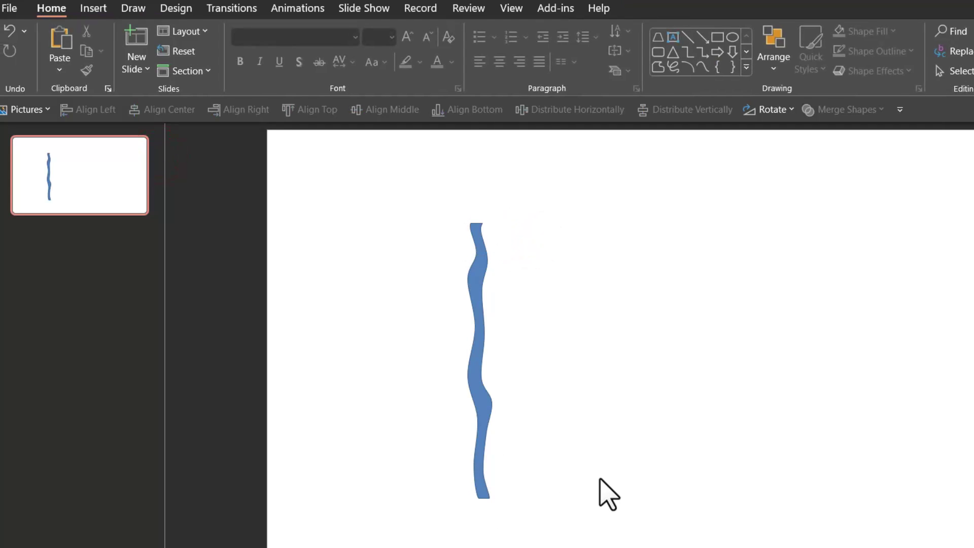
Step: Remove the stream's outline and fill it with a light aqua theme colour
left_click(471, 285)
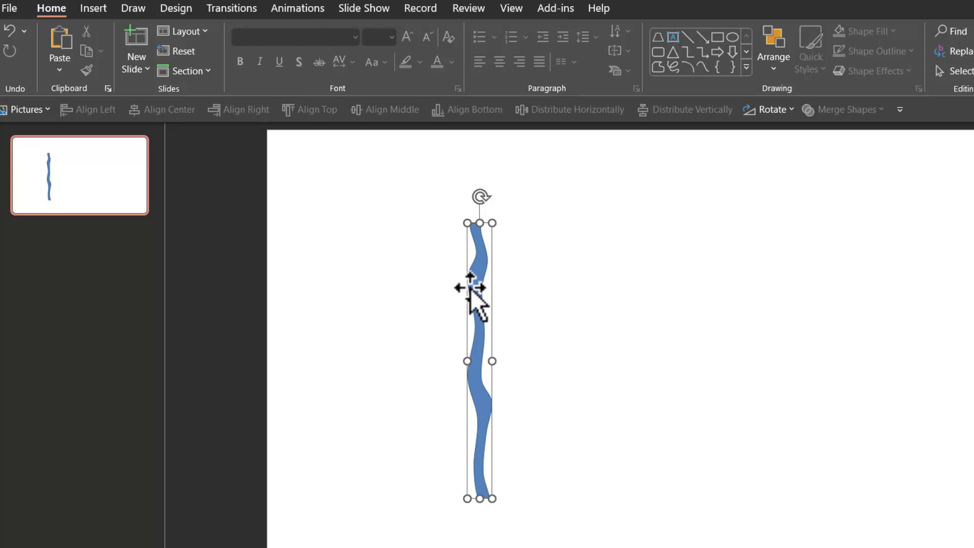
left_click(408, 51)
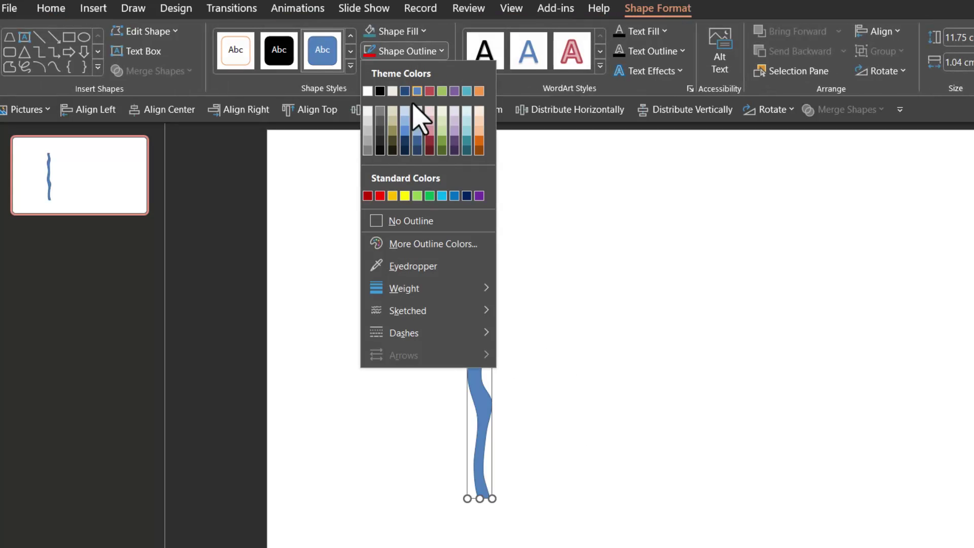
left_click(413, 221)
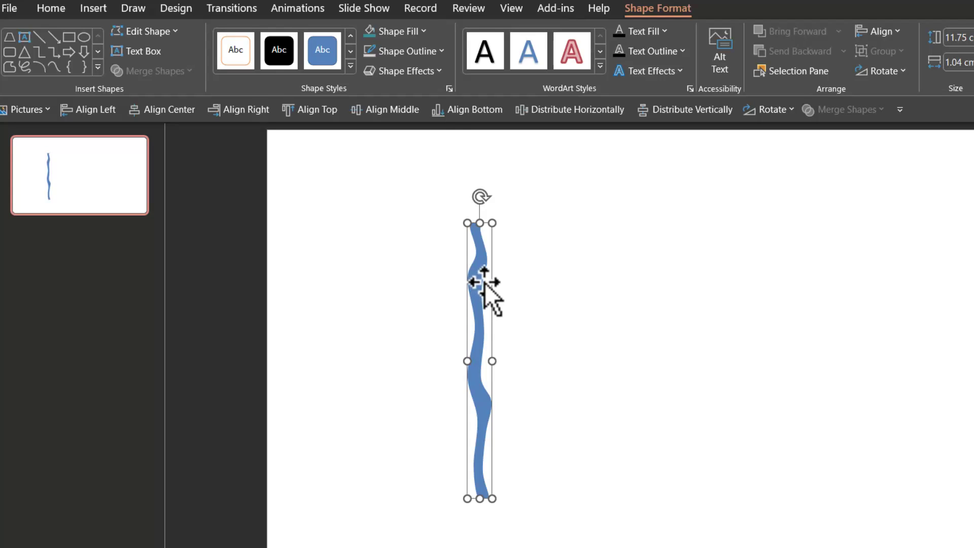
left_click(400, 31)
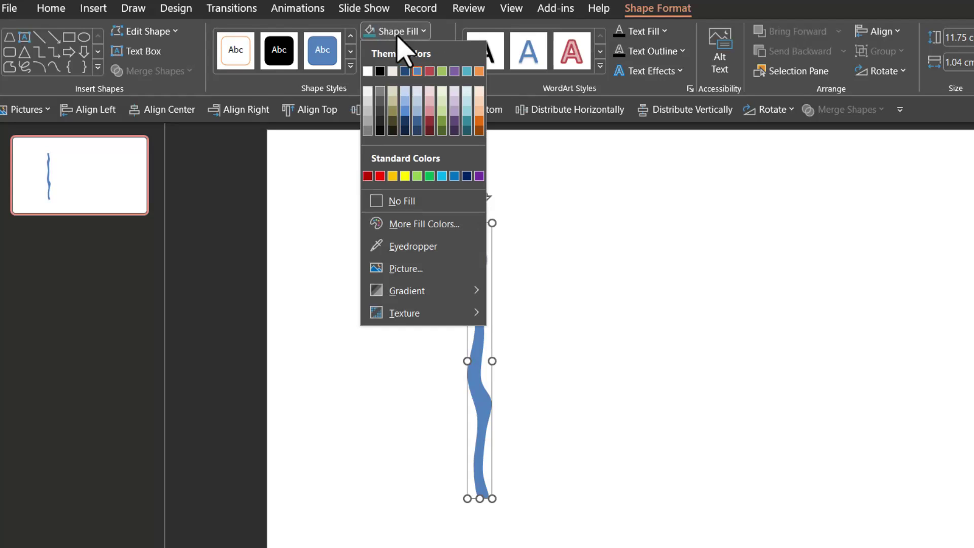
left_click(466, 111)
Step: Duplicate slide 1 and edit the stream's points on the copy, shifting the upper ones to change its top waves
right_click(104, 208)
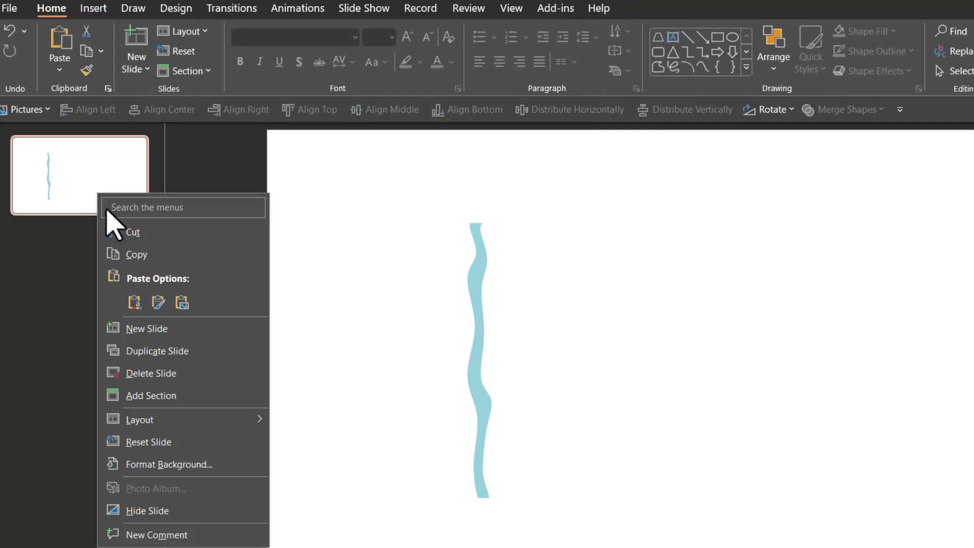
left_click(162, 351)
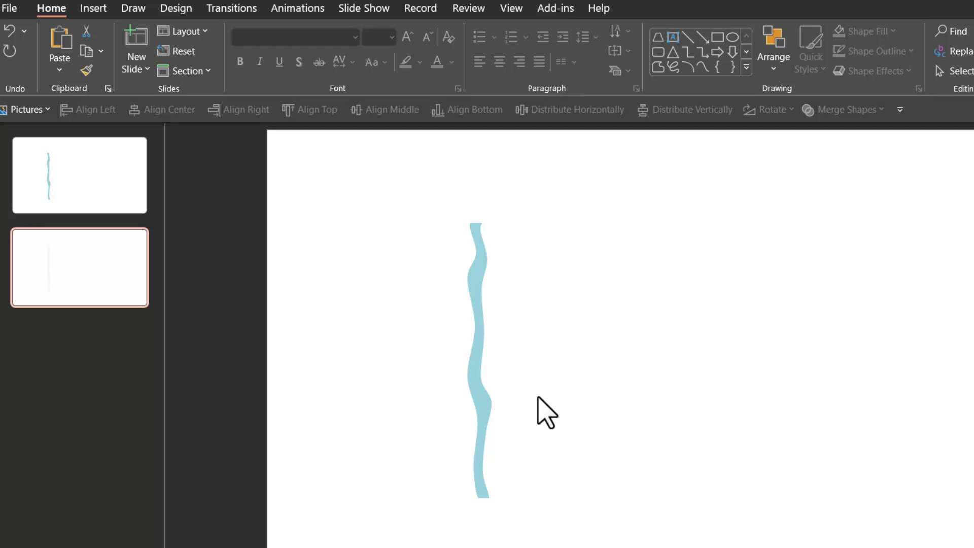
left_click(477, 284)
right_click(477, 283)
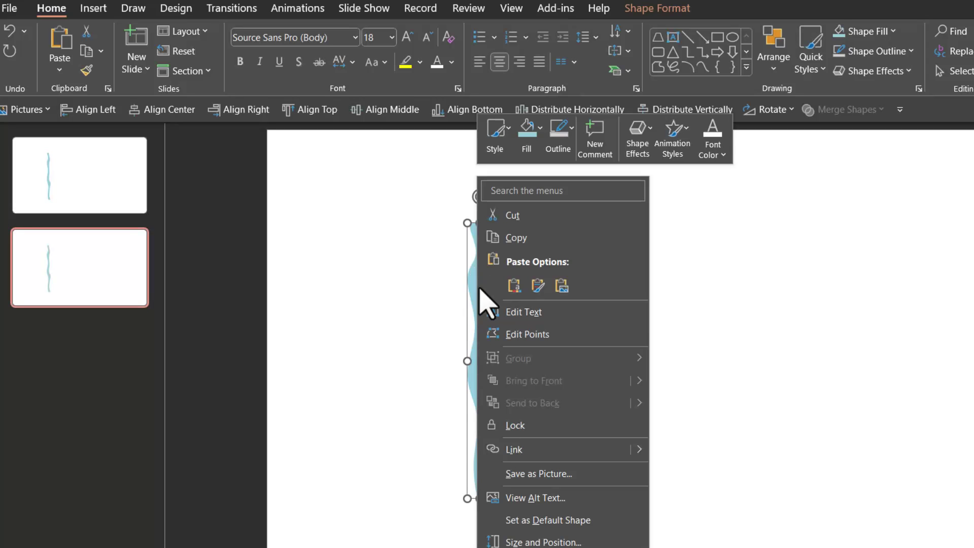
left_click(522, 335)
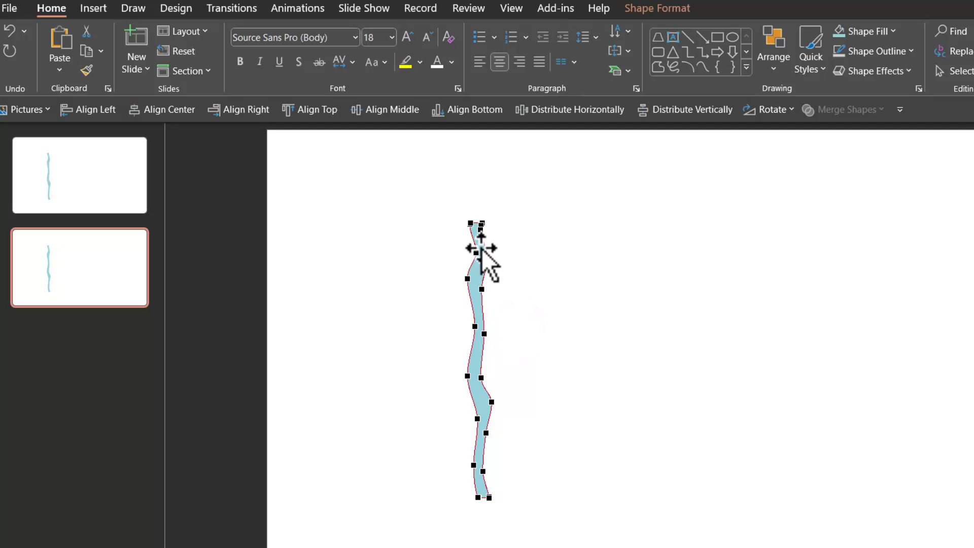
left_click_drag(479, 234, 482, 241)
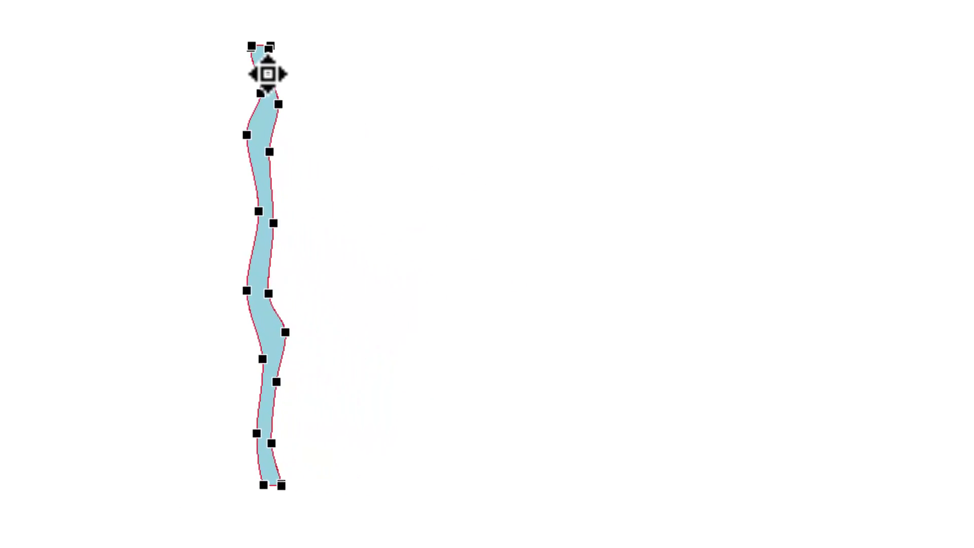
left_click(483, 239)
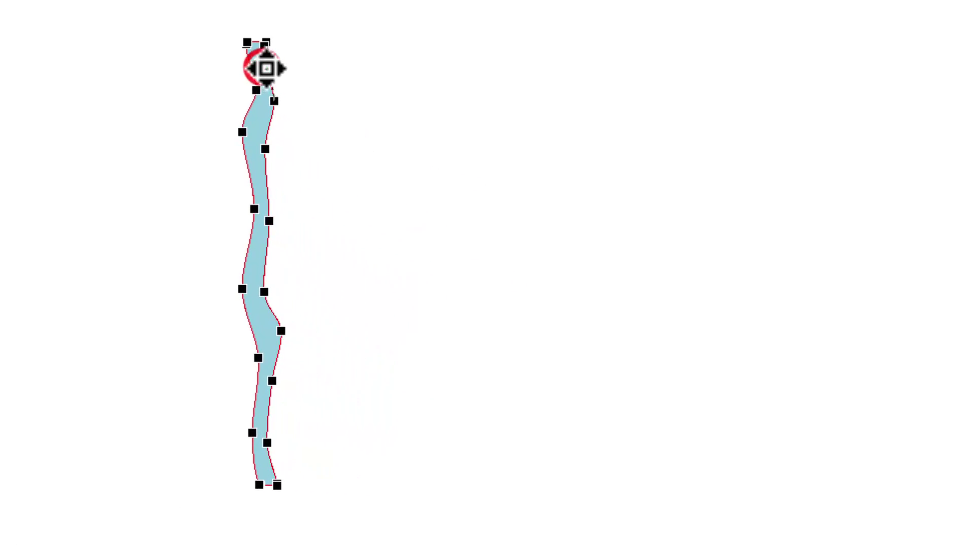
double_click(252, 93)
double_click(276, 101)
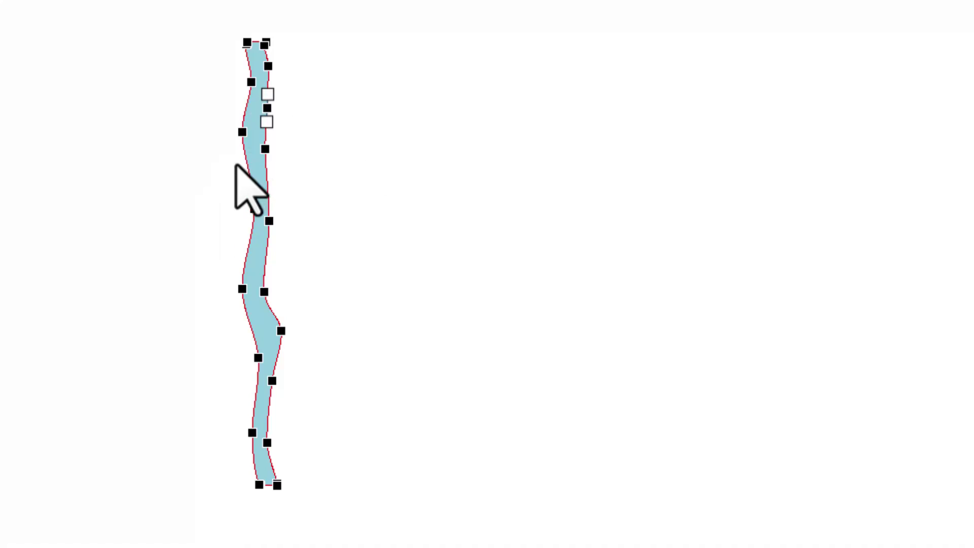
Step: Shift the middle and lower edge points of the slide 2 stream slightly on both sides, and finish point editing
left_click_drag(244, 135, 270, 160)
left_click(269, 159)
left_click(259, 214)
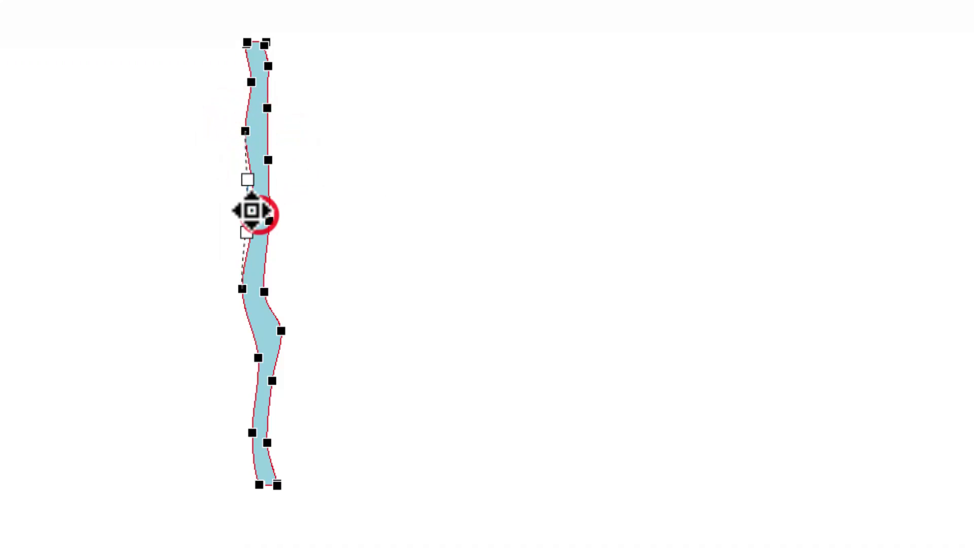
left_click_drag(250, 209, 273, 231)
left_click(241, 290)
left_click(265, 290)
left_click_drag(279, 328, 249, 362)
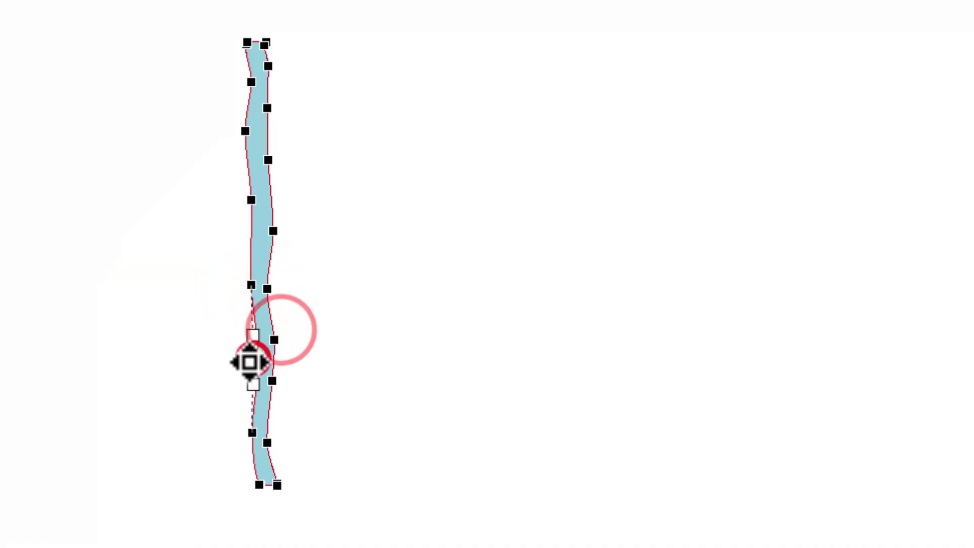
left_click(272, 382)
left_click_drag(250, 433, 250, 412)
left_click(331, 455)
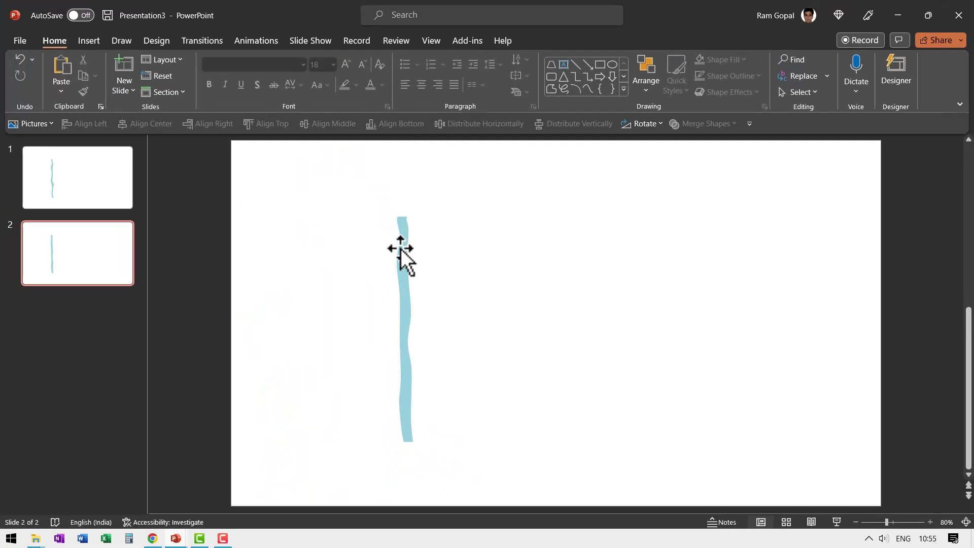
Step: Duplicate slide 2 and shift the upper edge points of the stream on the copy to form a different wave
right_click(115, 251)
left_click(157, 370)
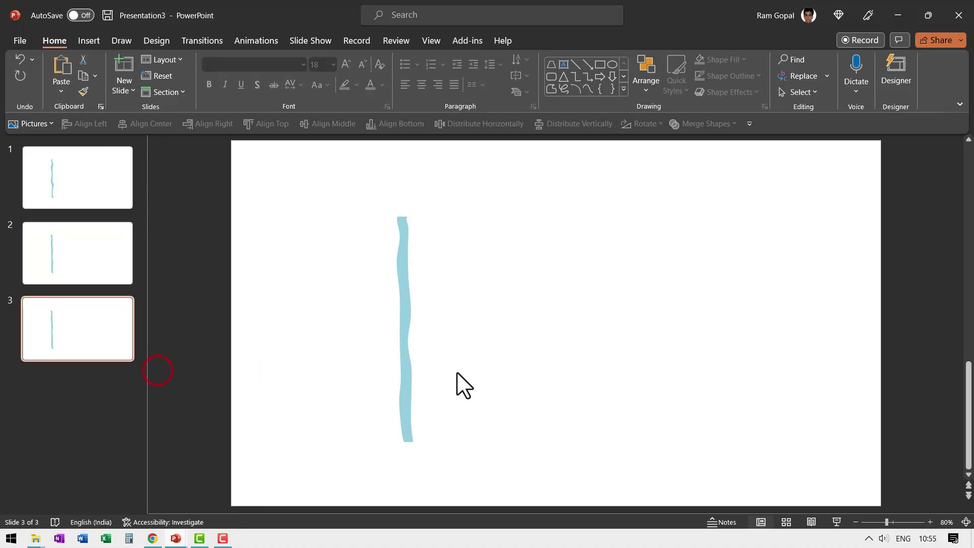
left_click(402, 270)
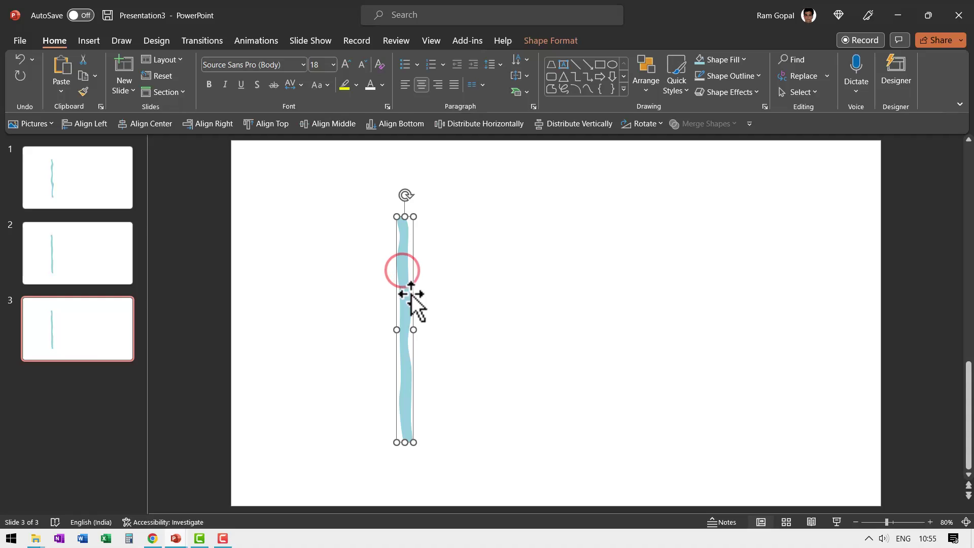
right_click(404, 267)
left_click(461, 308)
left_click(398, 235)
left_click(408, 226)
left_click(406, 251)
left_click(395, 263)
Step: Move the middle and lower edge points of the slide 3 stream slightly to vary its waves, and finish point editing
left_click(397, 290)
left_click(411, 311)
left_click(399, 333)
left_click(408, 342)
left_click(400, 374)
left_click(398, 400)
left_click(409, 392)
left_click(428, 445)
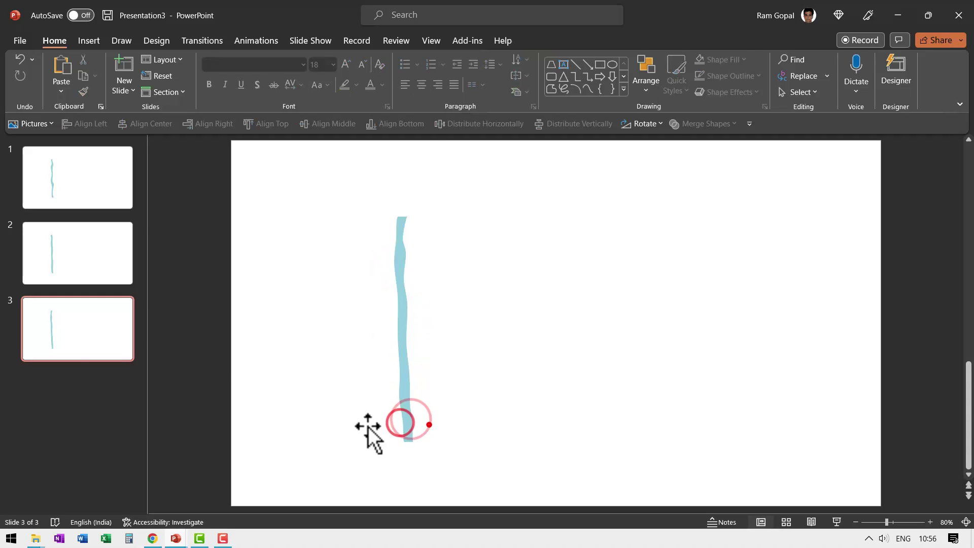
Step: Duplicate slide 3, shift the edge points of the stream on the copy to form a different wave, and finish point editing
right_click(69, 335)
left_click(127, 182)
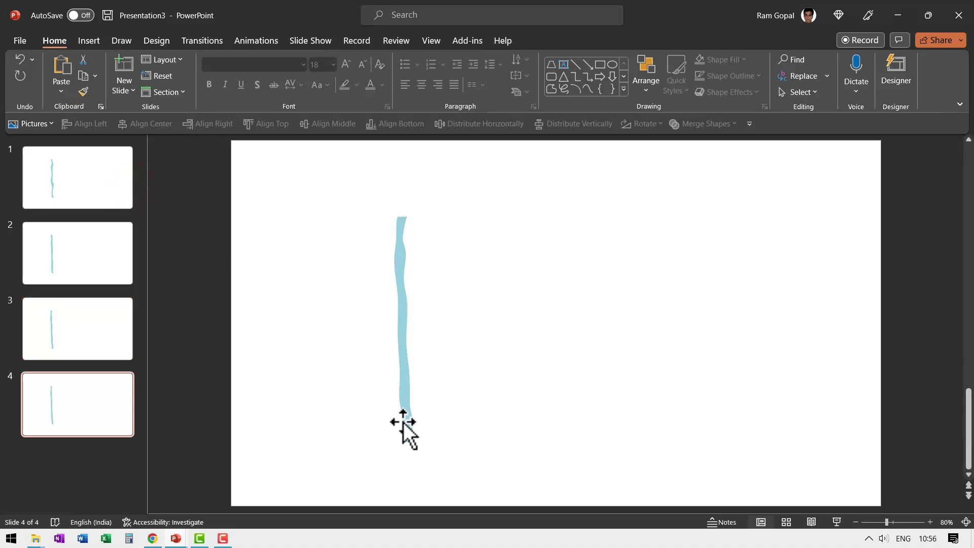
right_click(399, 310)
left_click(424, 304)
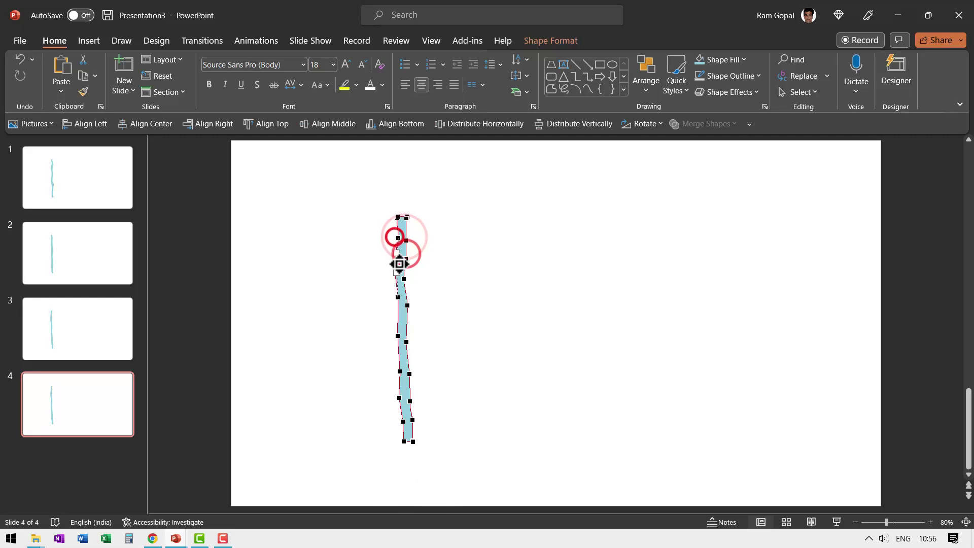
left_click(399, 331)
left_click(396, 334)
left_click(403, 369)
left_click(409, 398)
key("ctrl+z")
left_click(401, 423)
left_click(442, 408)
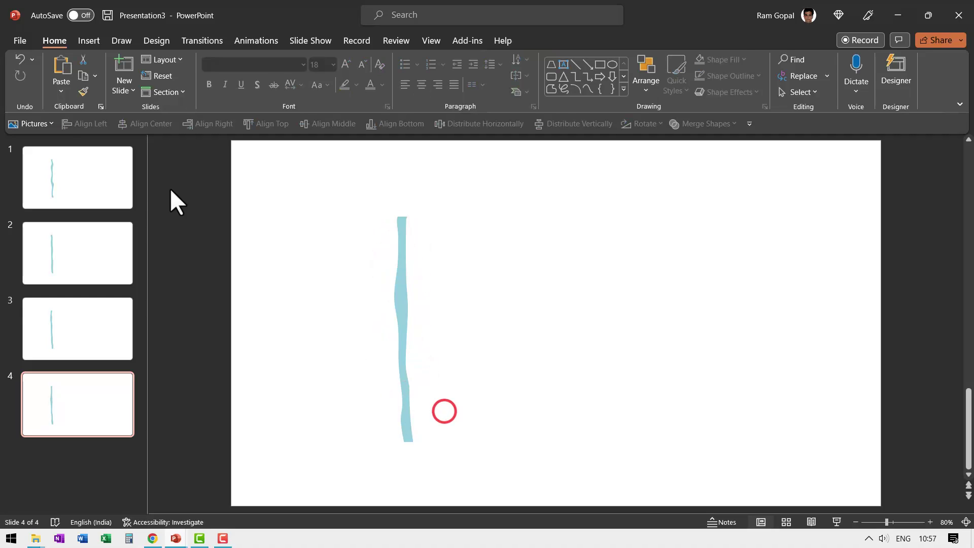
Step: Select all four slides and set a transition duration of 0.10 seconds with automatic advance after 0.10 seconds
left_click(87, 180)
left_click(83, 247)
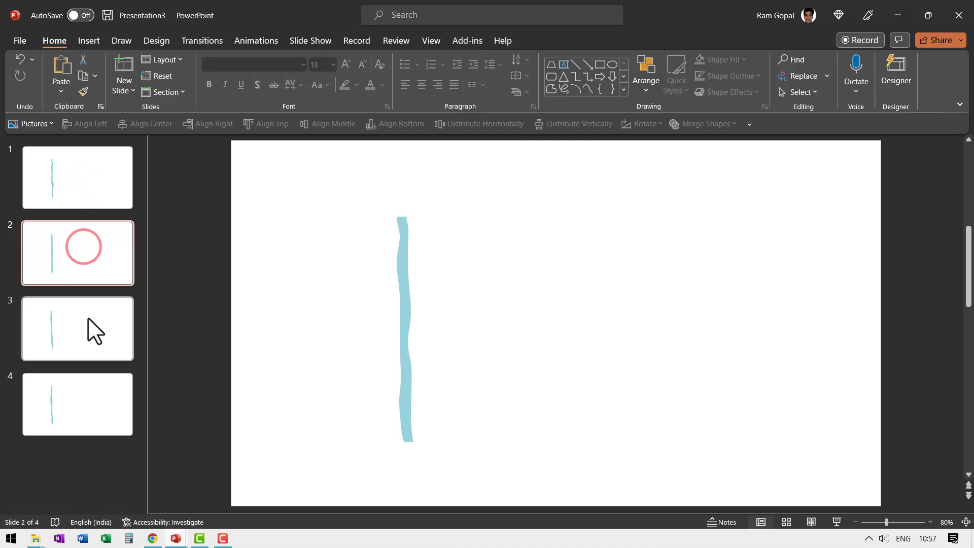
left_click(87, 318)
left_click(81, 387)
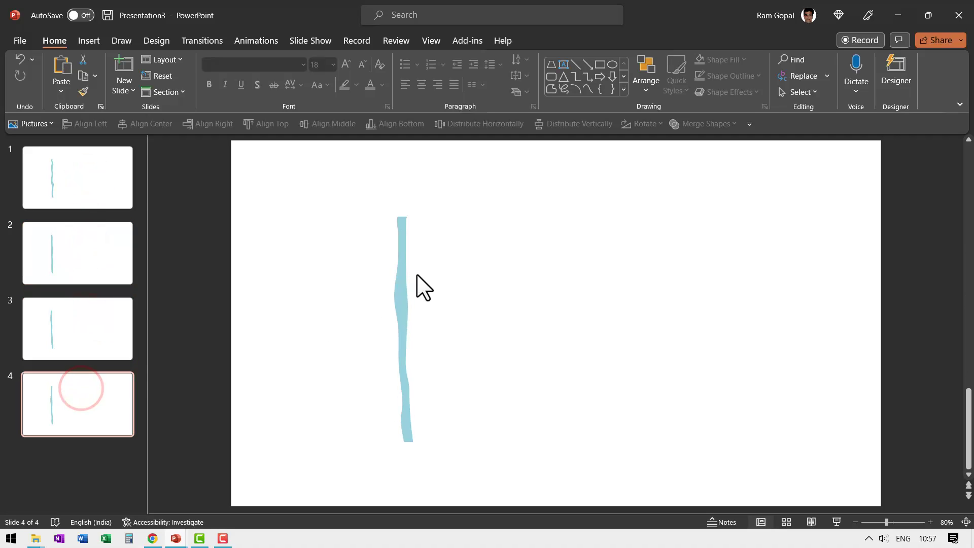
left_click(115, 175)
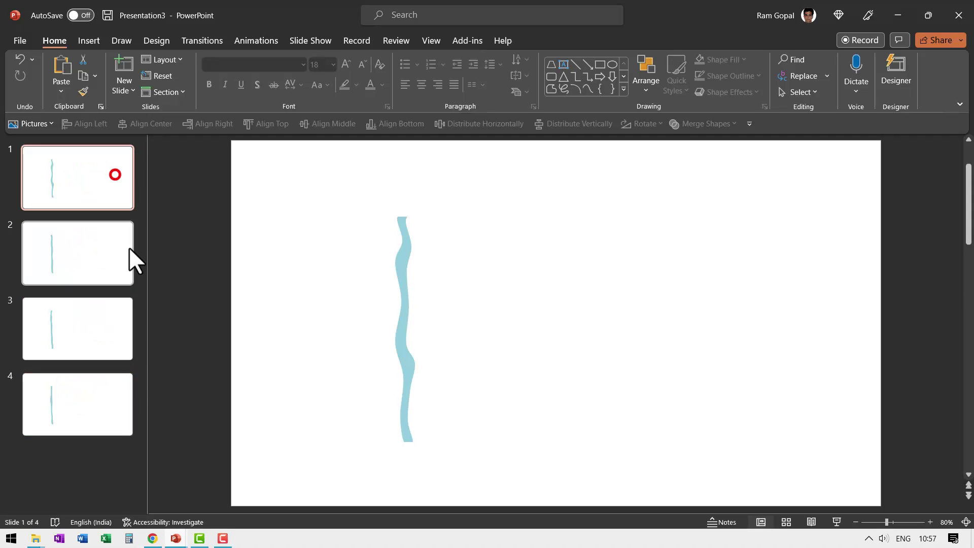
left_click(130, 382, "shift")
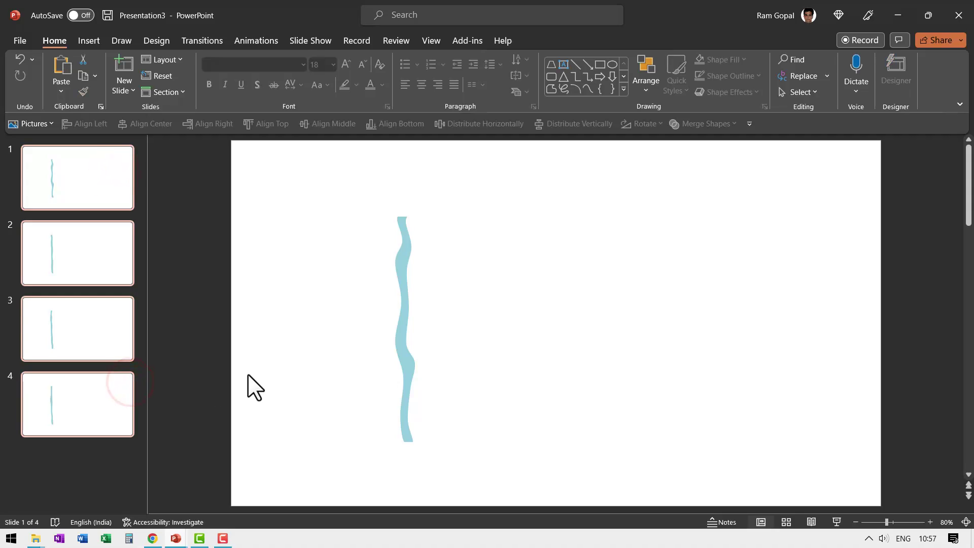
left_click(217, 33)
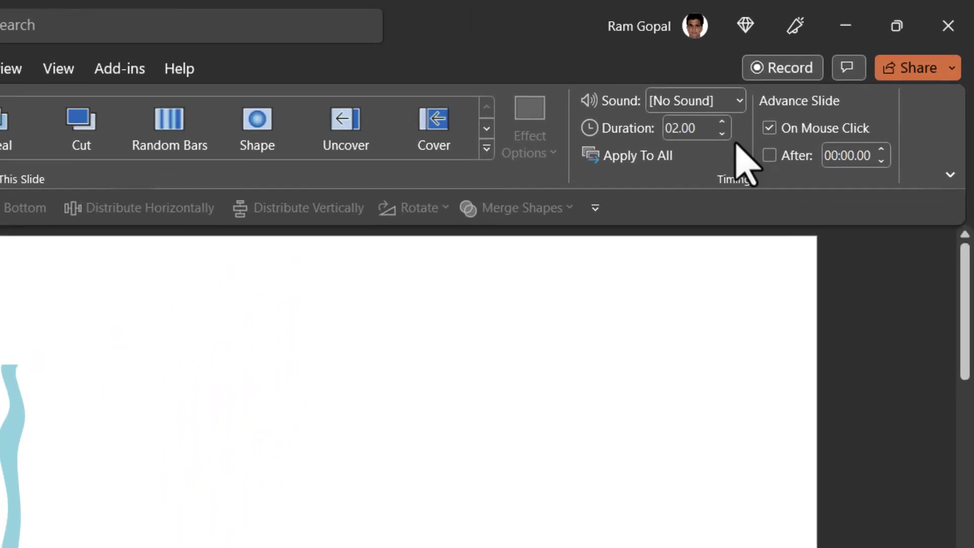
left_click(809, 75)
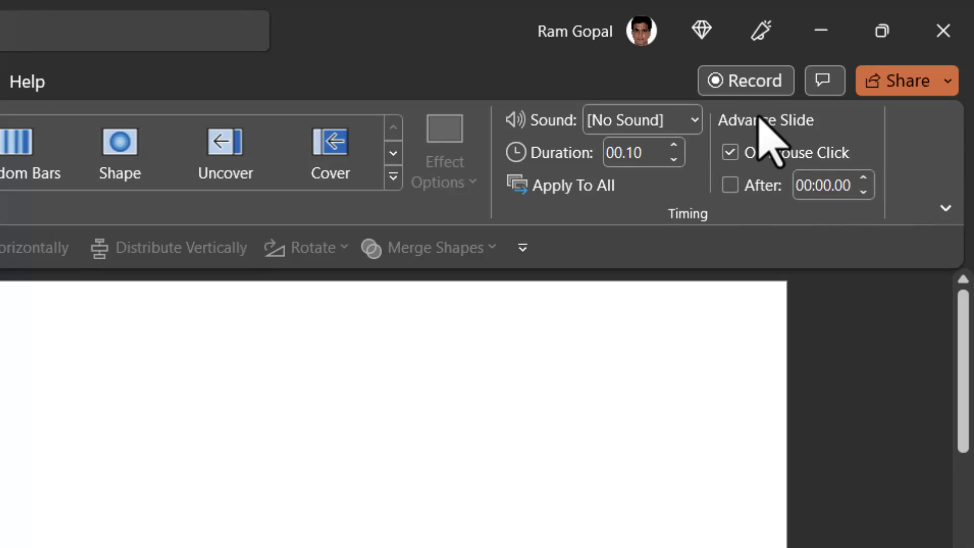
left_click(730, 185)
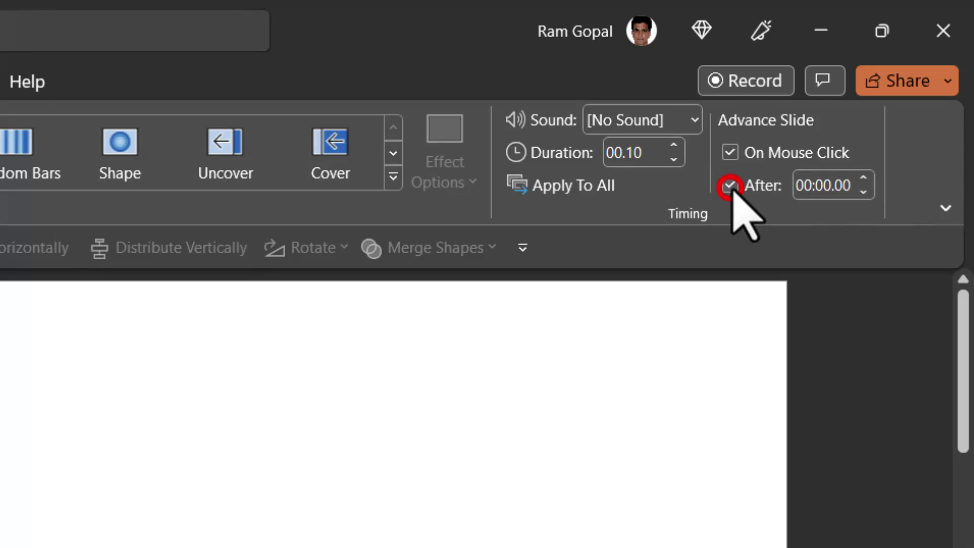
left_click(826, 188)
type("0.1")
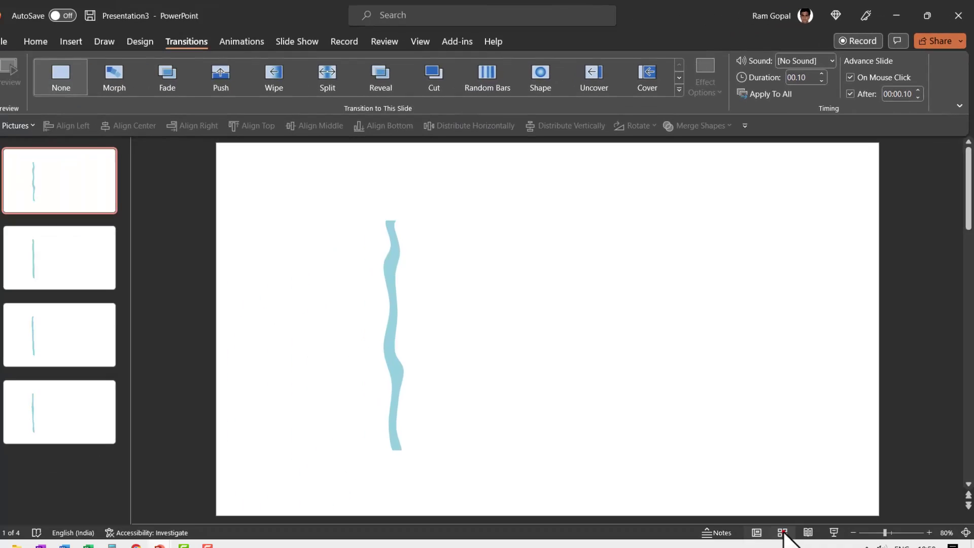
Step: In the slide sorter view, copy all four slides and paste them five times after slide 4 to make 24 slides
left_click(782, 521)
key("ctrl+a")
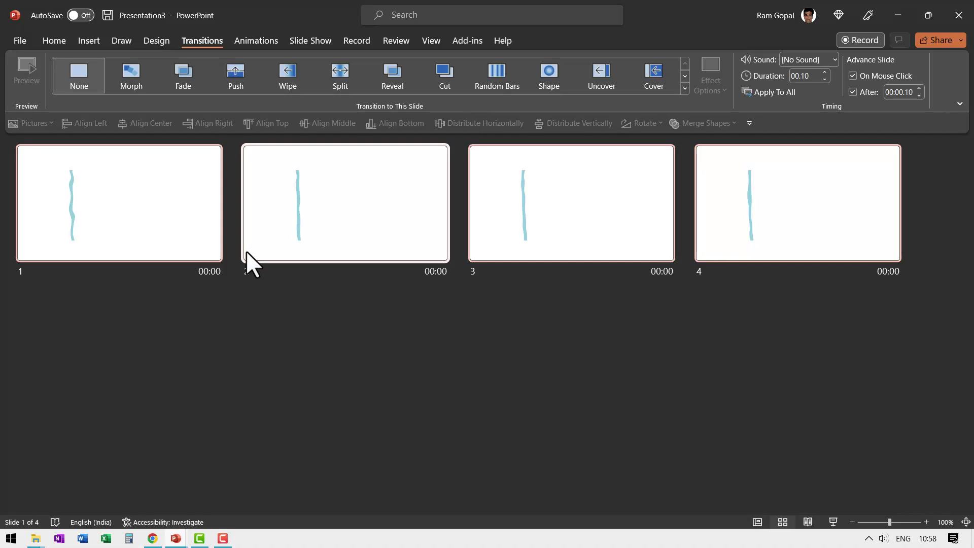
left_click(926, 198)
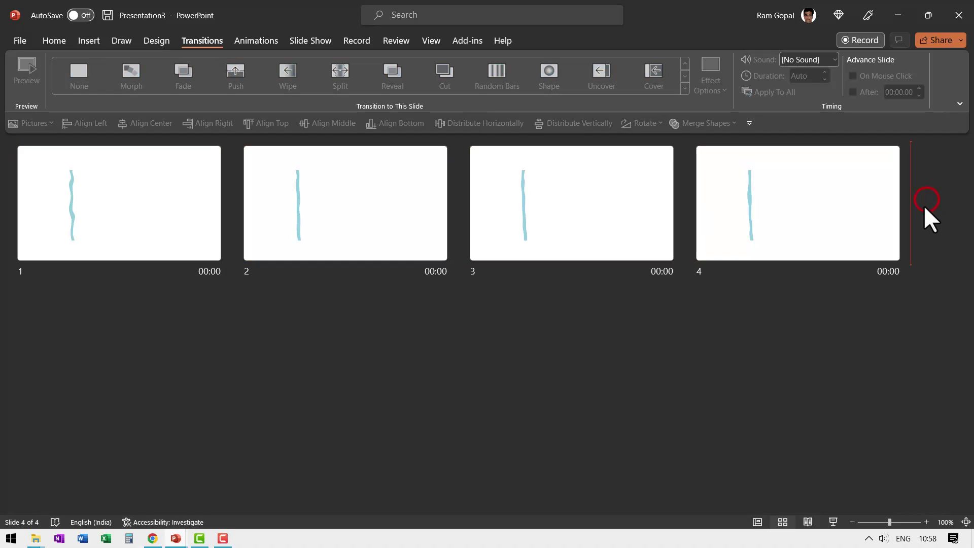
key("ctrl+v")
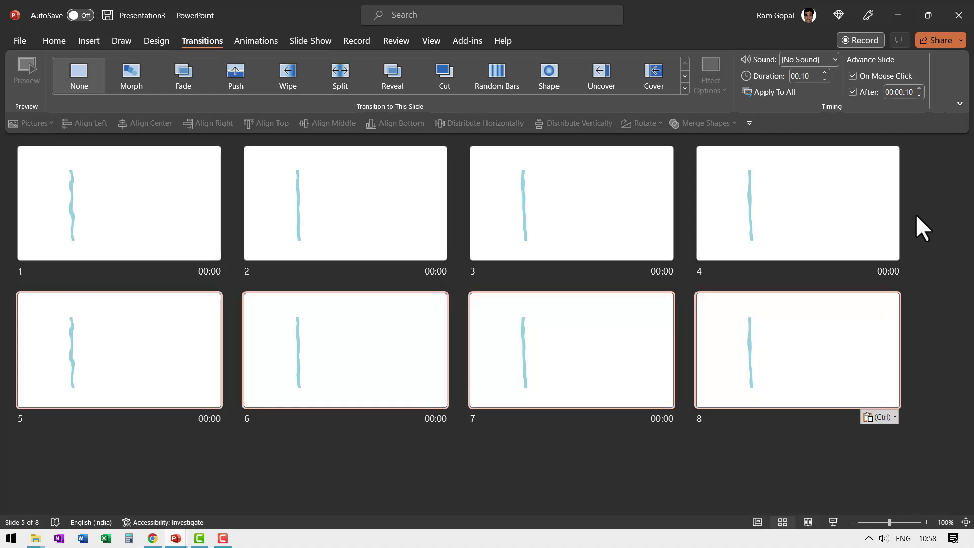
key("ctrl+v")
key("ctrl+v")
key("ctrl+v")
key("ctrl+v")
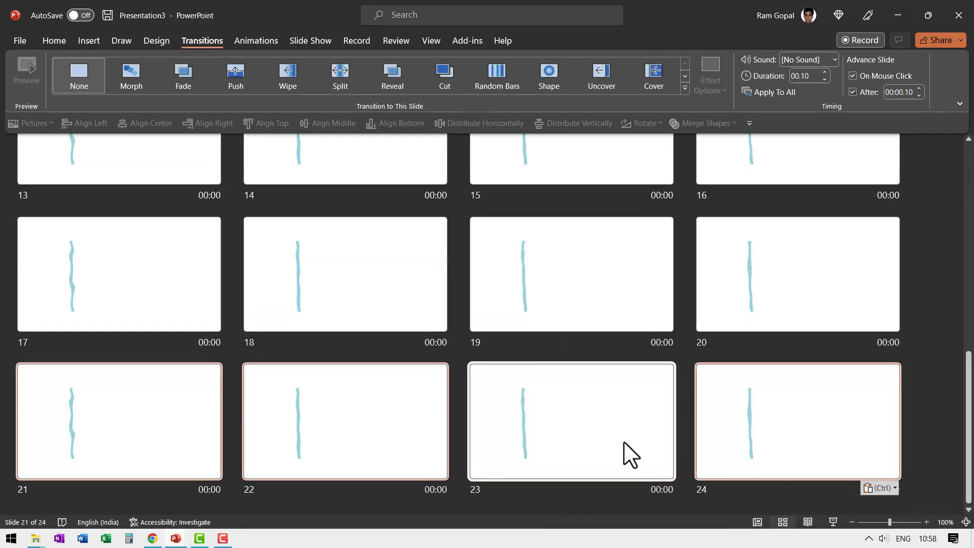
Step: Open slide 1 and play the slide show through to the end to check the flow of the water
scroll(623, 447, "up", 10)
scroll(623, 440, "up", 2)
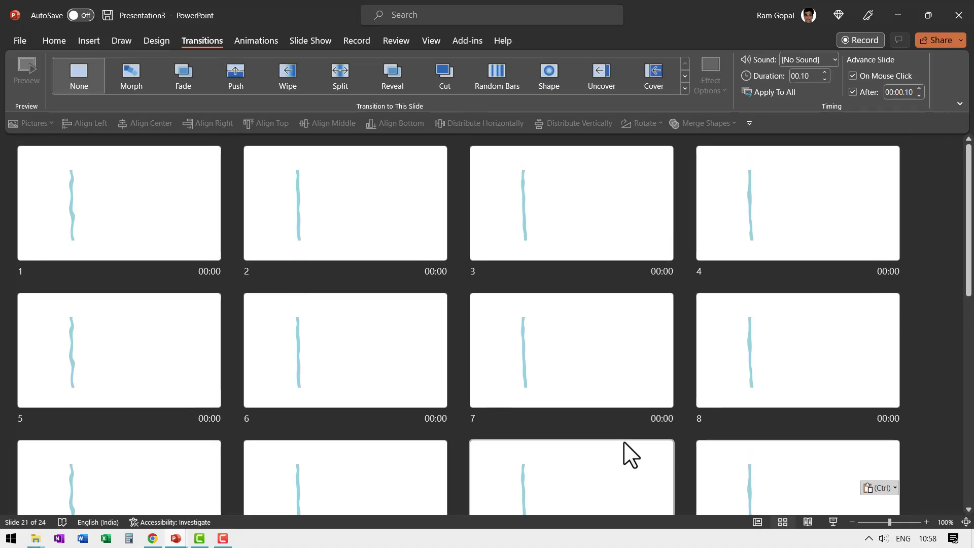
double_click(193, 218)
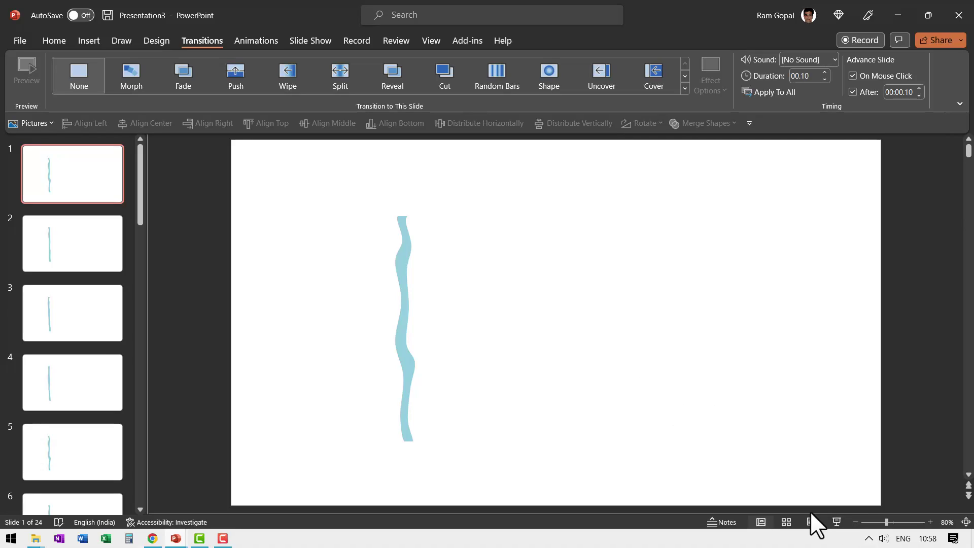
left_click(836, 521)
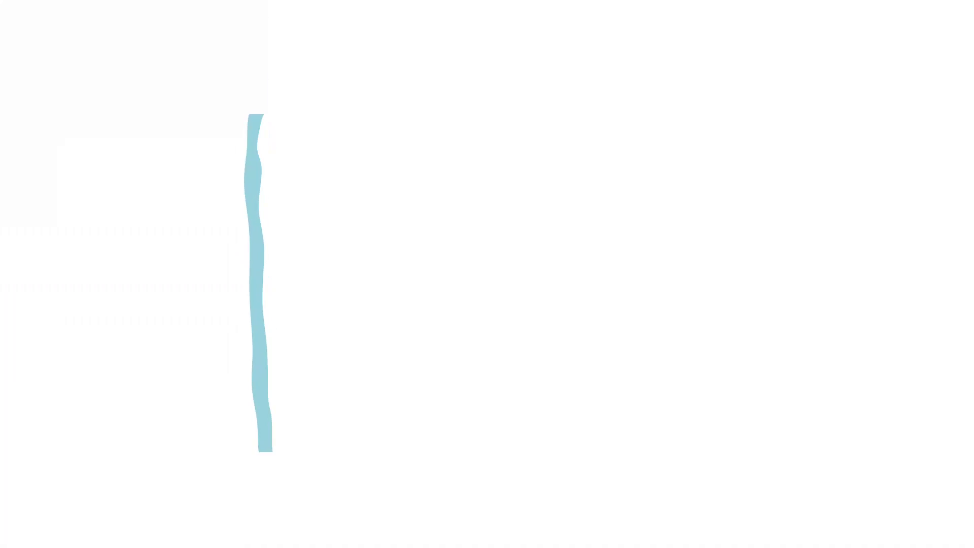
key("Right")
key("Right")
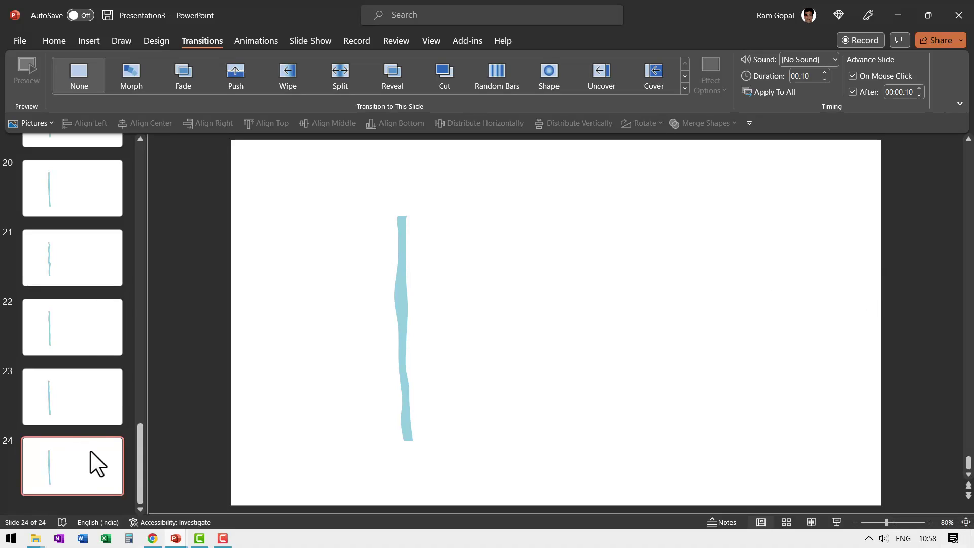
Step: Select all 24 slides and set both the automatic advance time and the transition duration to 0.25 seconds
key("ctrl+a")
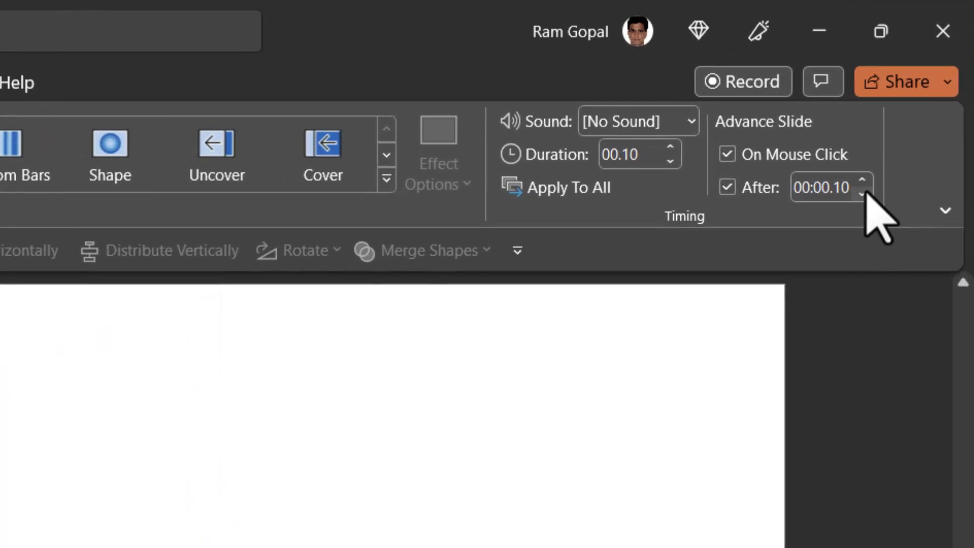
left_click(906, 92)
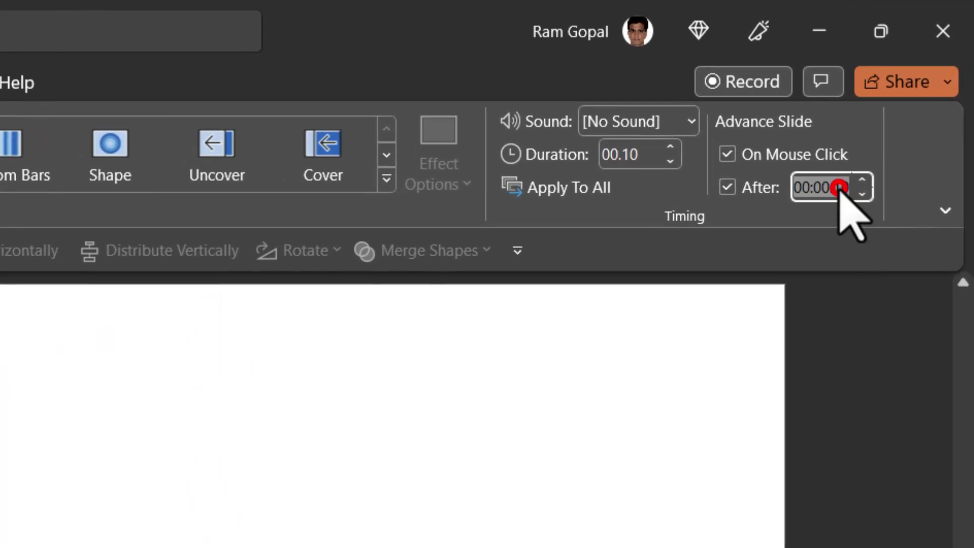
type("0.25")
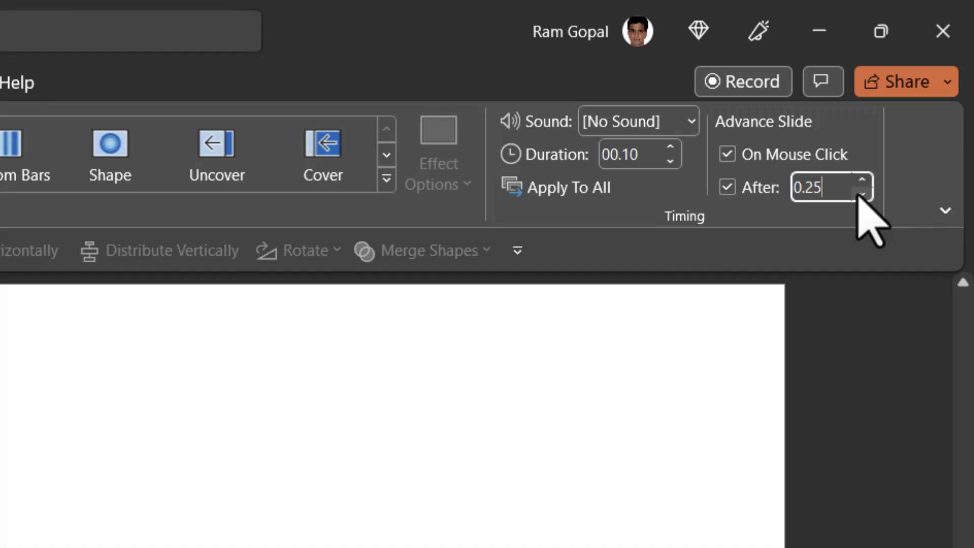
left_click(669, 161)
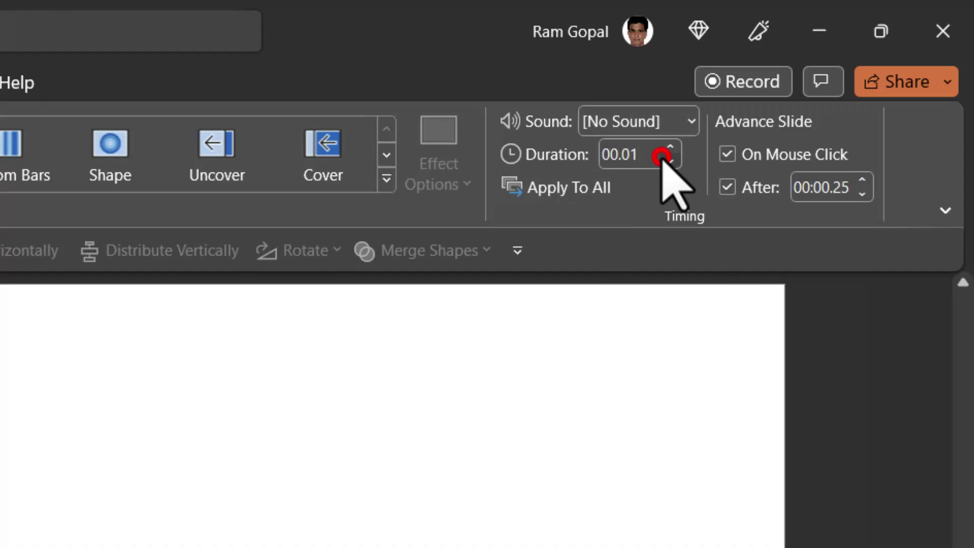
double_click(651, 160)
type("0")
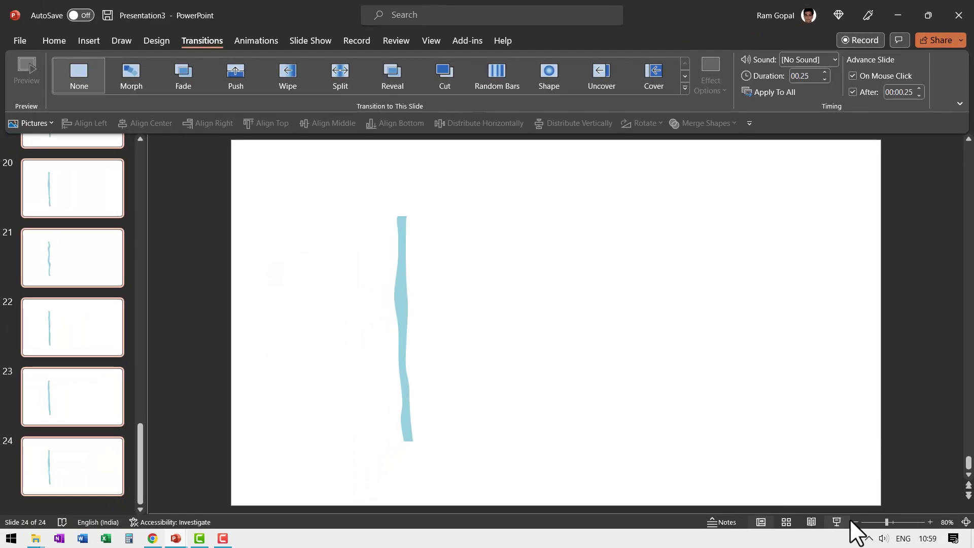
Step: Go back to the first slide and play the slide show to review the slower water flow
scroll(91, 218, "up", 5)
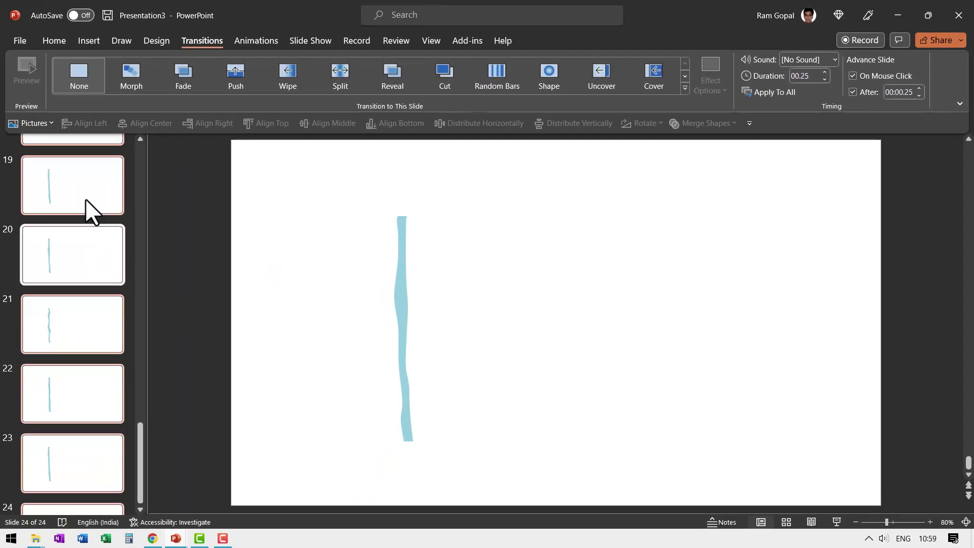
scroll(94, 221, "up", 7)
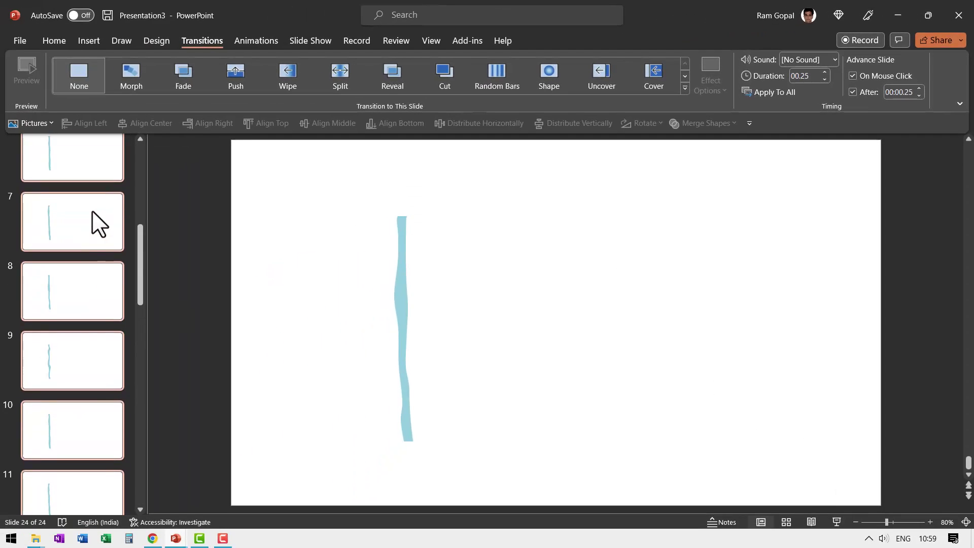
left_click(91, 162)
left_click(836, 522)
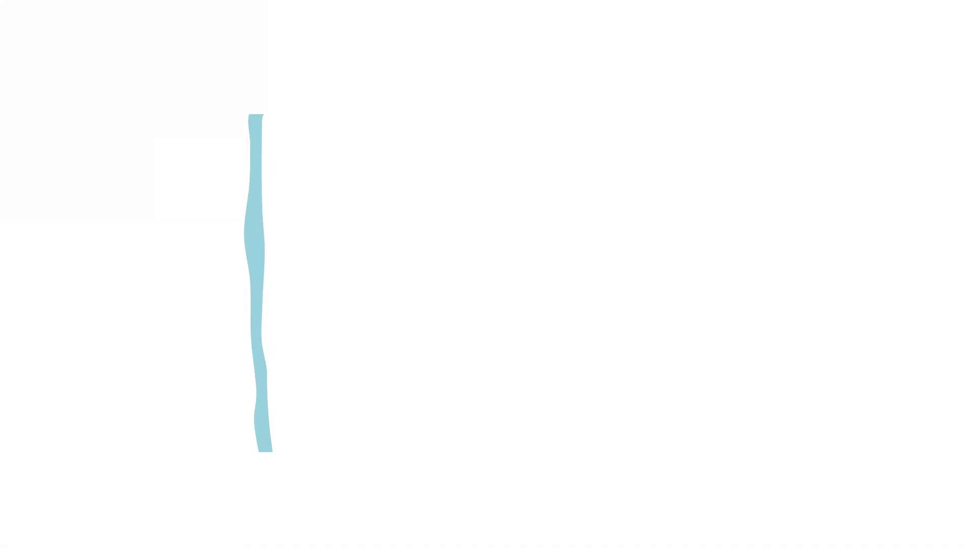
key("space")
key("space")
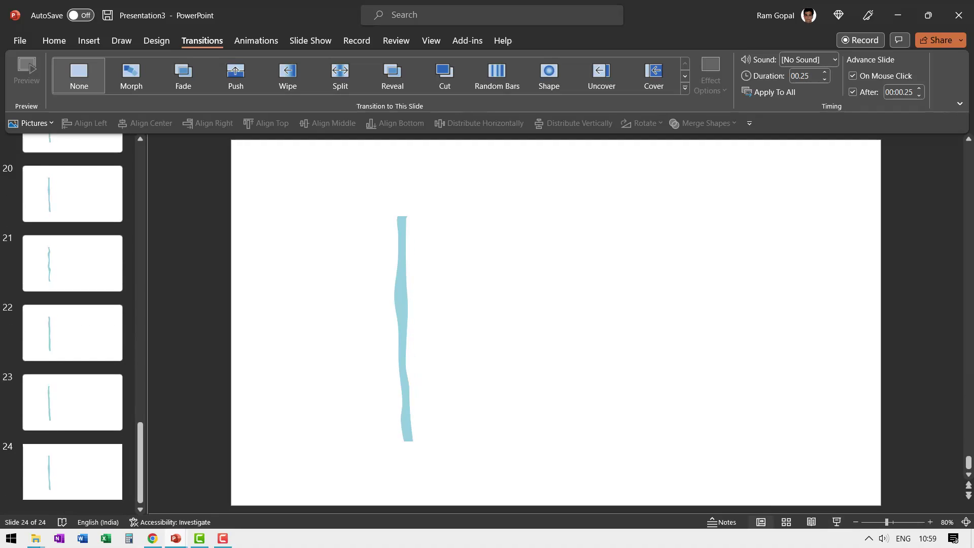
Step: Export slides 1 to 24 as an animated GIF in Extra Large quality with a transparent background, going as far as the save dialog
left_click(20, 40)
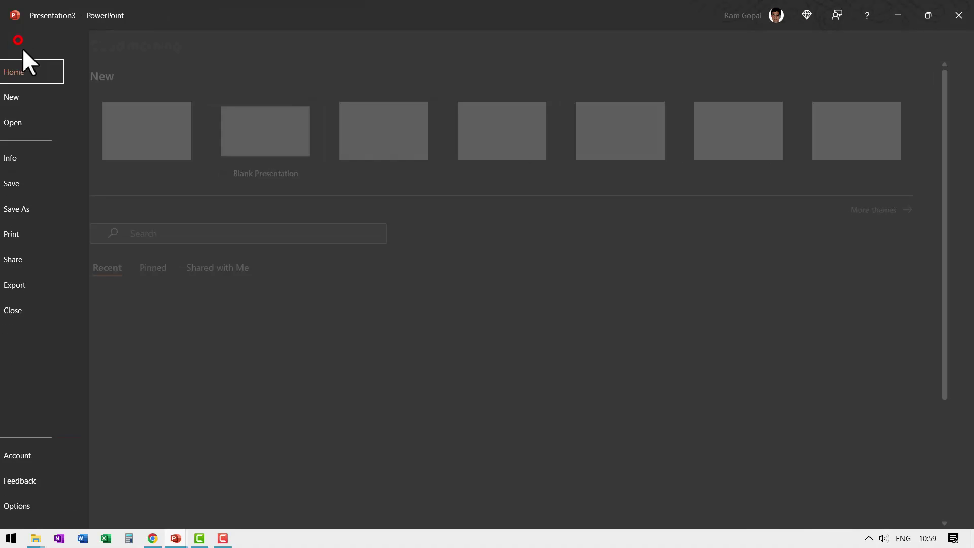
left_click(43, 287)
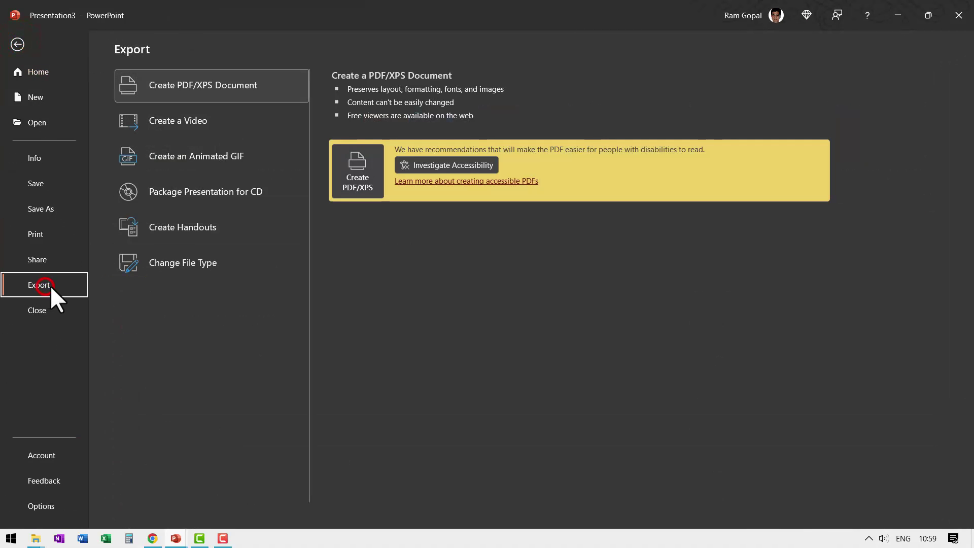
left_click(212, 159)
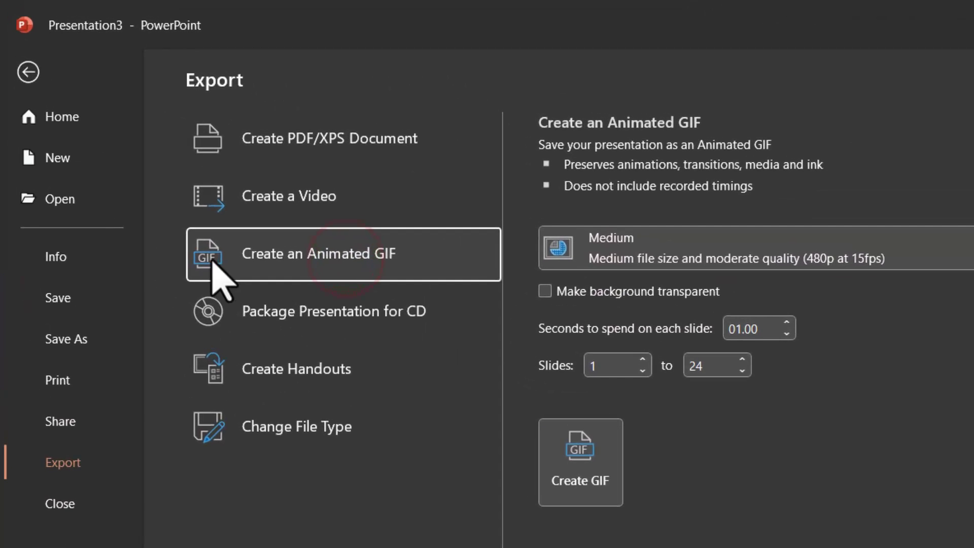
left_click(679, 252)
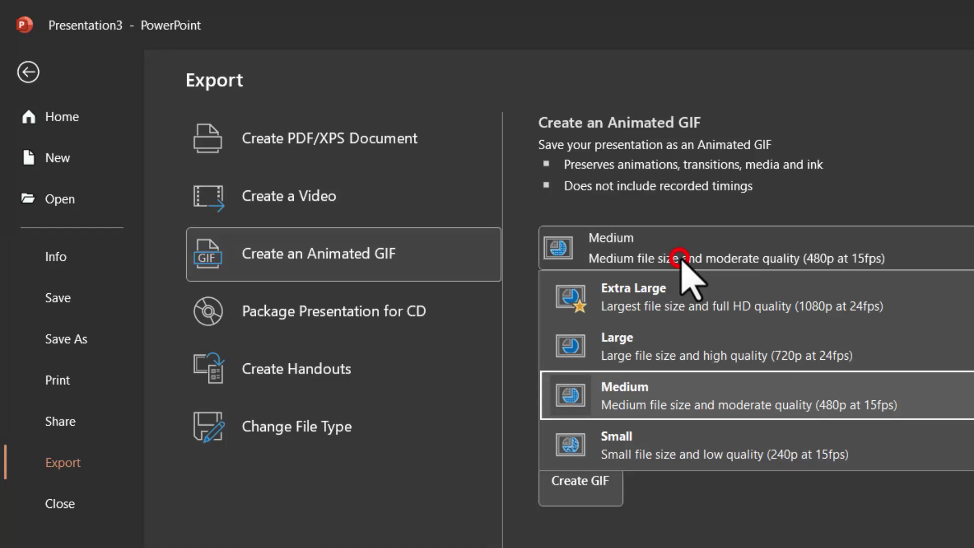
left_click(638, 299)
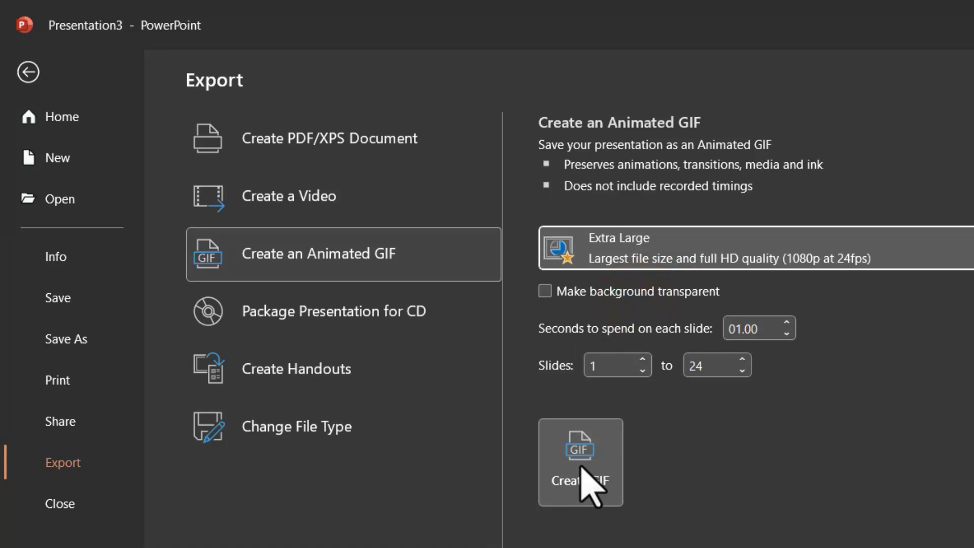
left_click(545, 291)
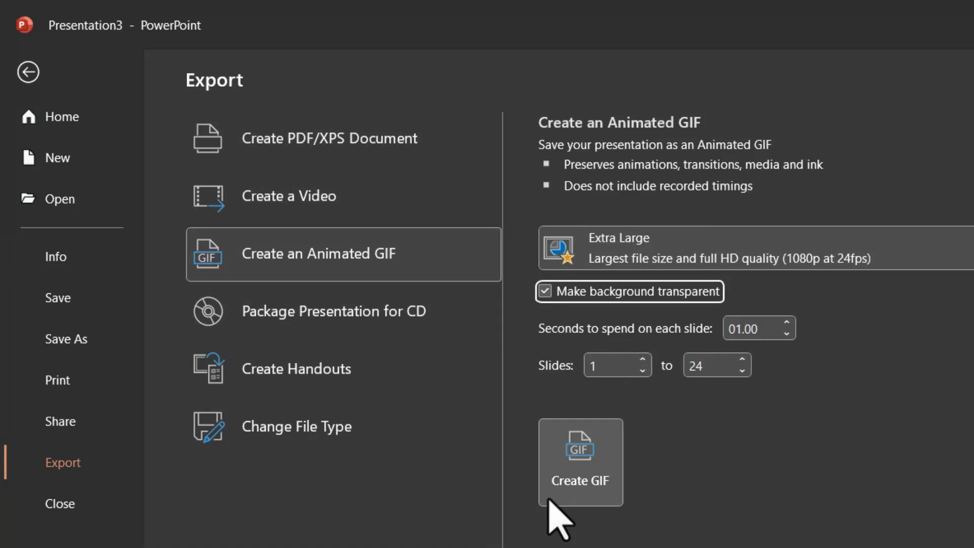
left_click(580, 469)
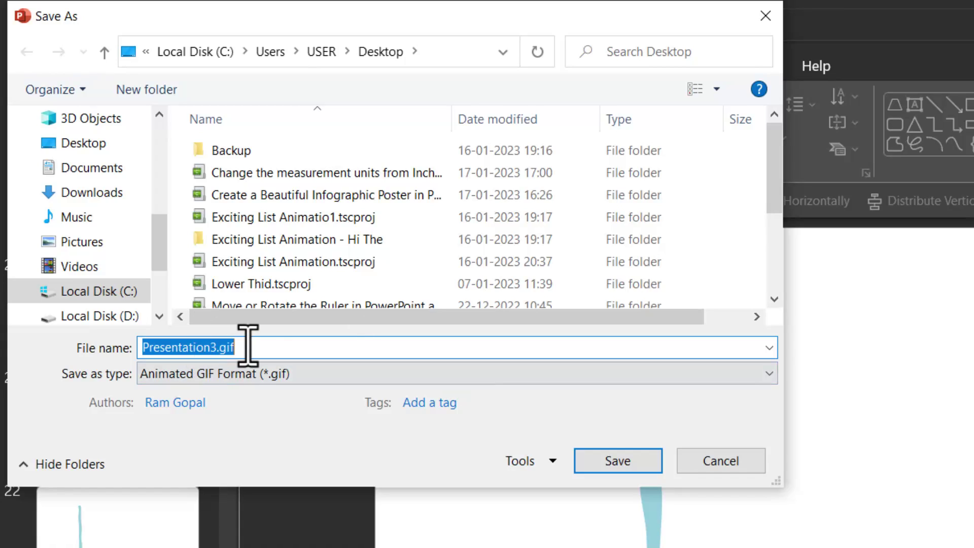
Step: Name the animated GIF "Flow of Water" and save it to the Desktop
type("Flow of Water")
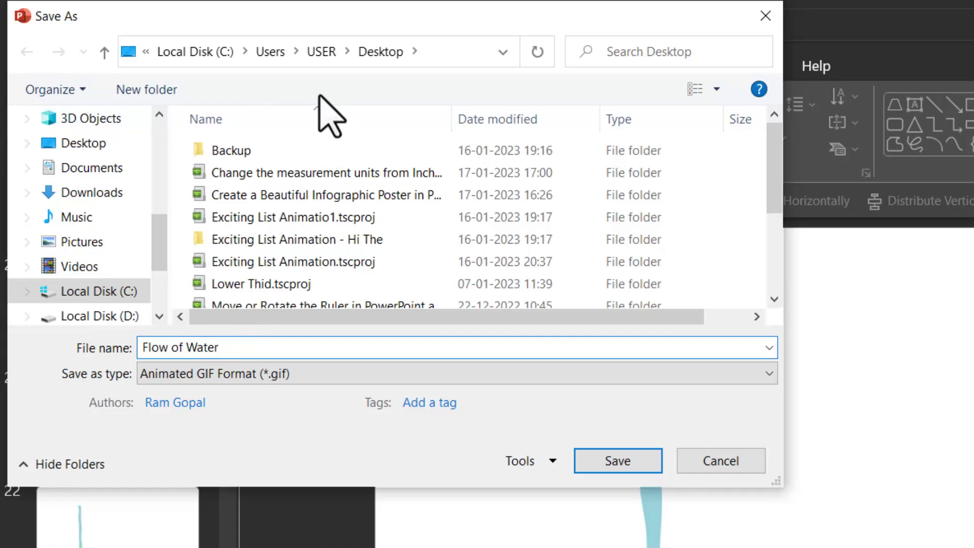
left_click(621, 463)
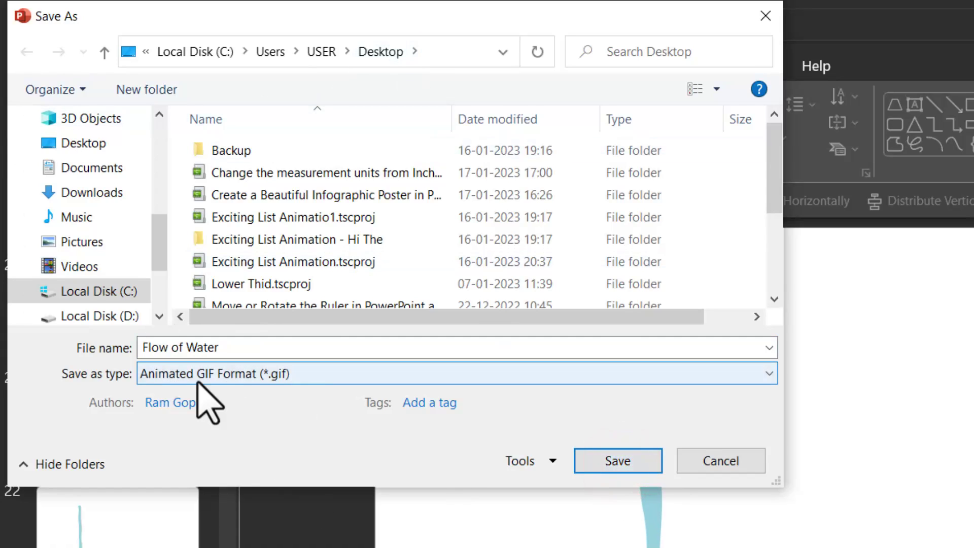
left_click(593, 462)
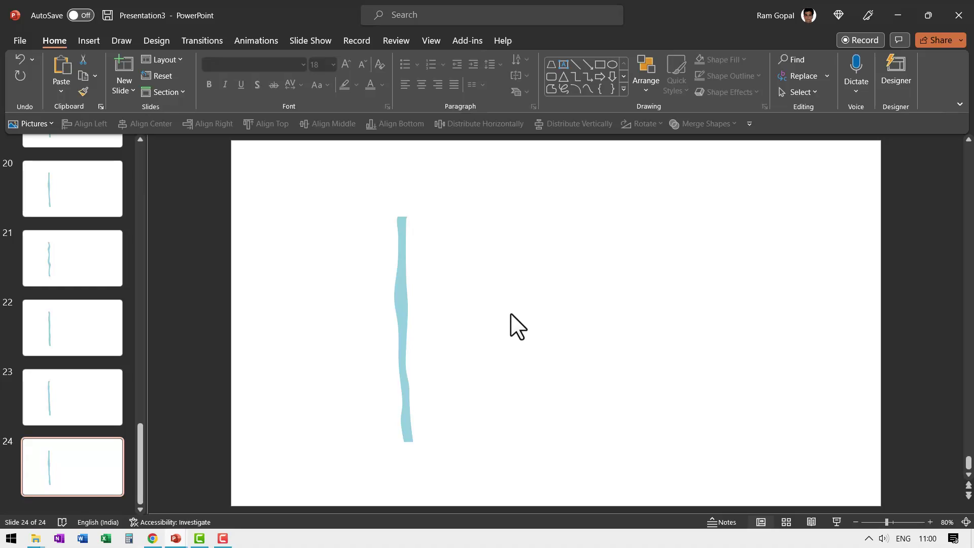
Step: Create a new presentation with the Default Theme and give its first slide the Blank layout
left_click(21, 39)
left_click(36, 96)
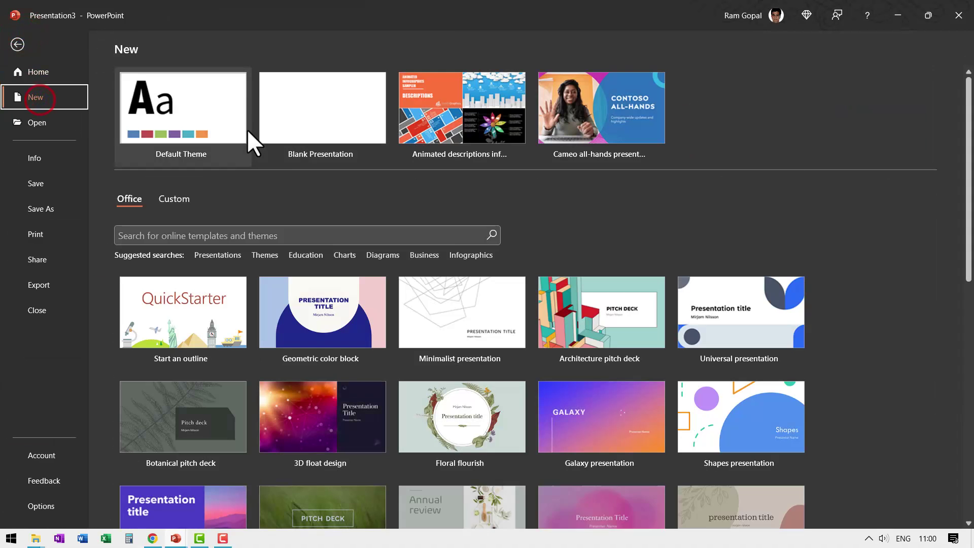
left_click(248, 130)
right_click(283, 254)
left_click(323, 321)
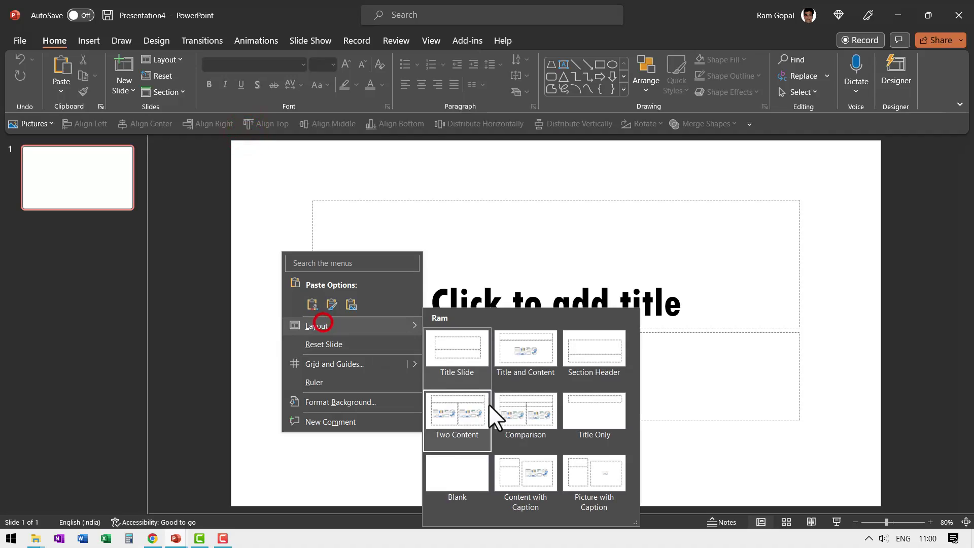
left_click(458, 471)
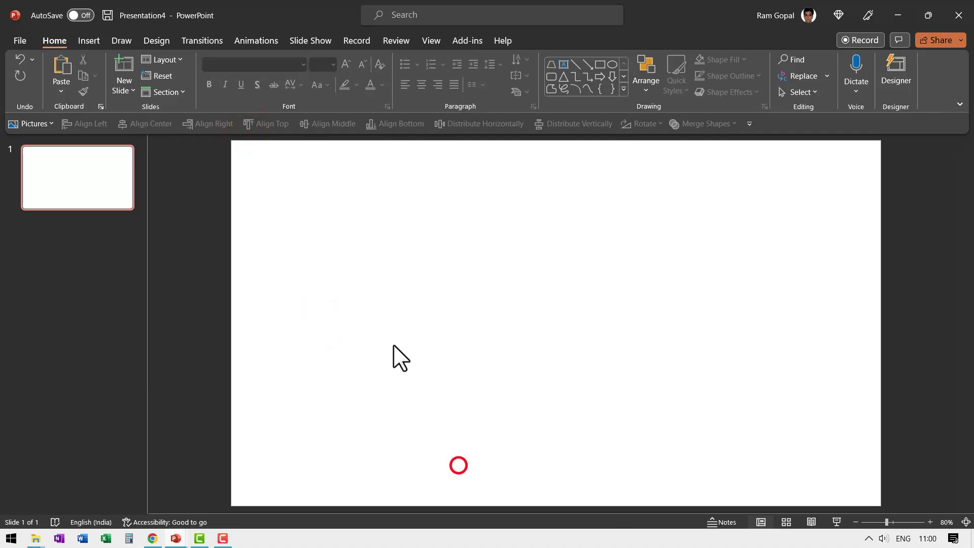
Step: Insert the picture "Flow of Water.gif" from the Desktop onto the blank slide
left_click(88, 42)
left_click(97, 92)
left_click(124, 130)
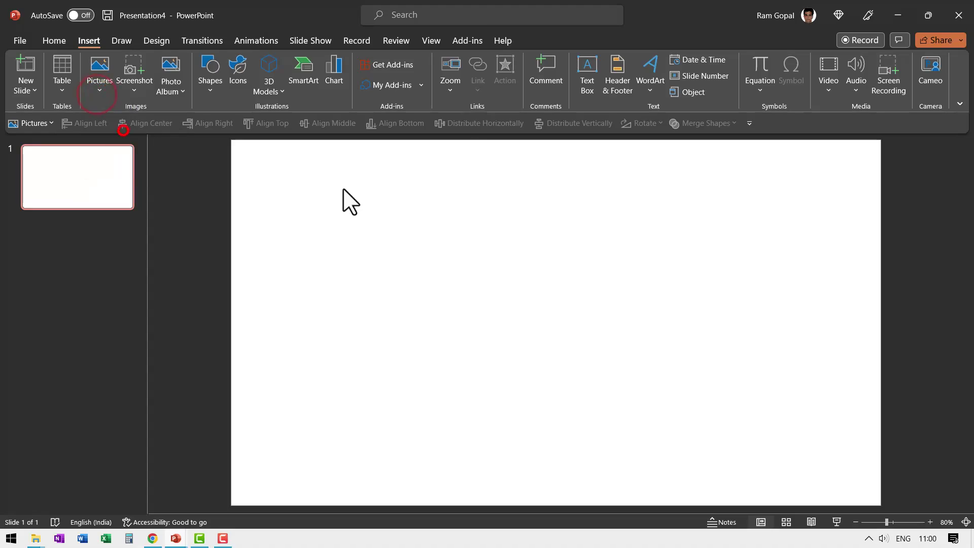
scroll(248, 152, "down", 1)
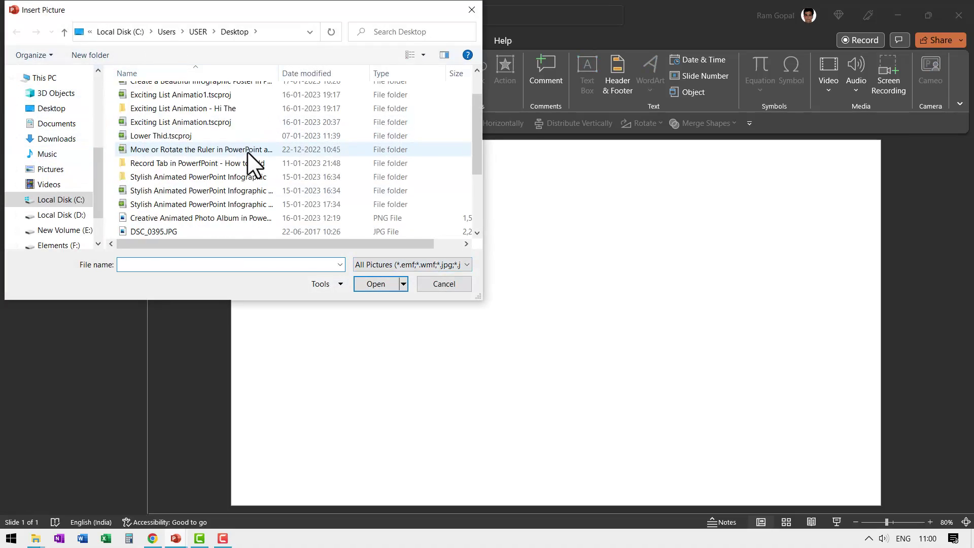
scroll(248, 152, "down", 2)
left_click(159, 162)
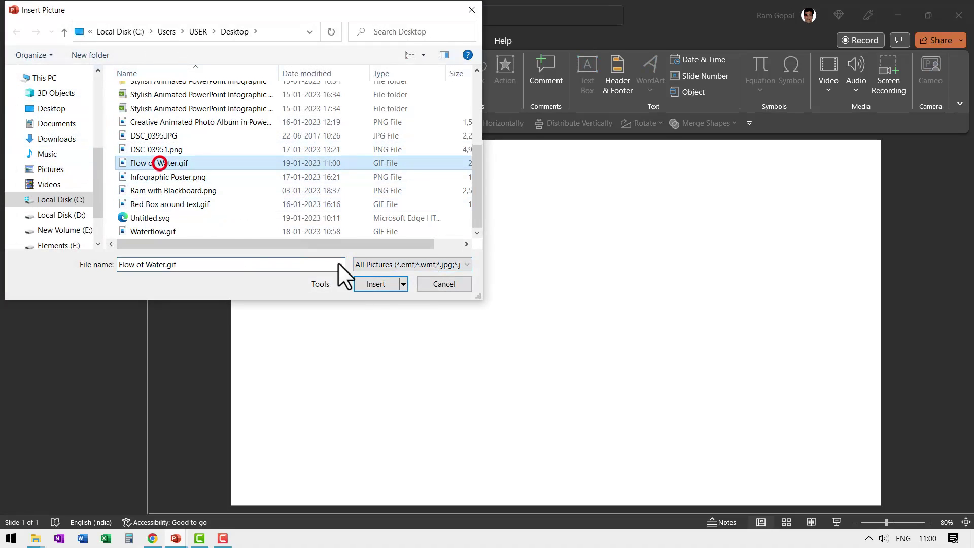
left_click(370, 282)
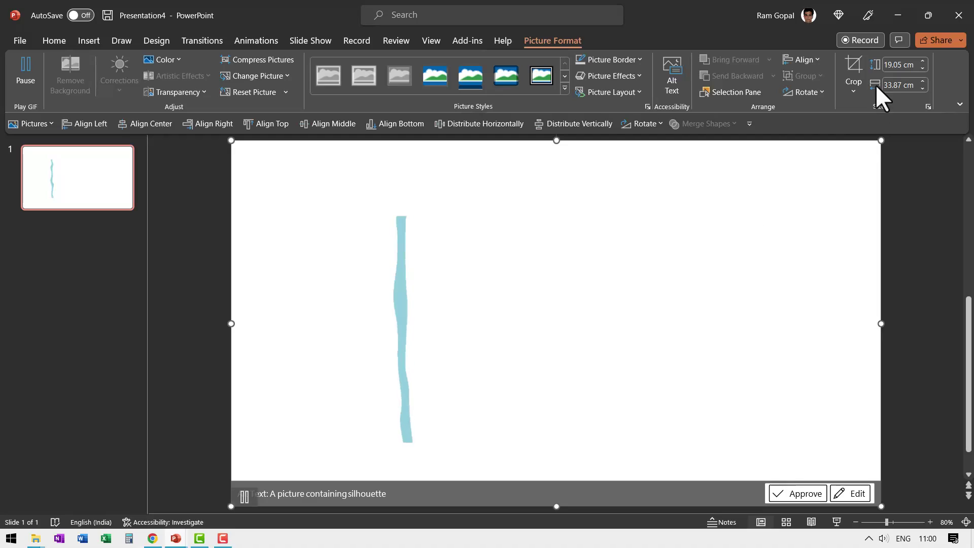
Step: Crop the GIF on all four sides closely around the water stream and preview it in the slide show
left_click(853, 65)
left_click_drag(880, 323, 437, 385)
left_click_drag(230, 326, 391, 331)
left_click_drag(435, 323, 419, 326)
left_click_drag(398, 504, 393, 446)
left_click_drag(418, 143, 420, 217)
left_click(506, 309)
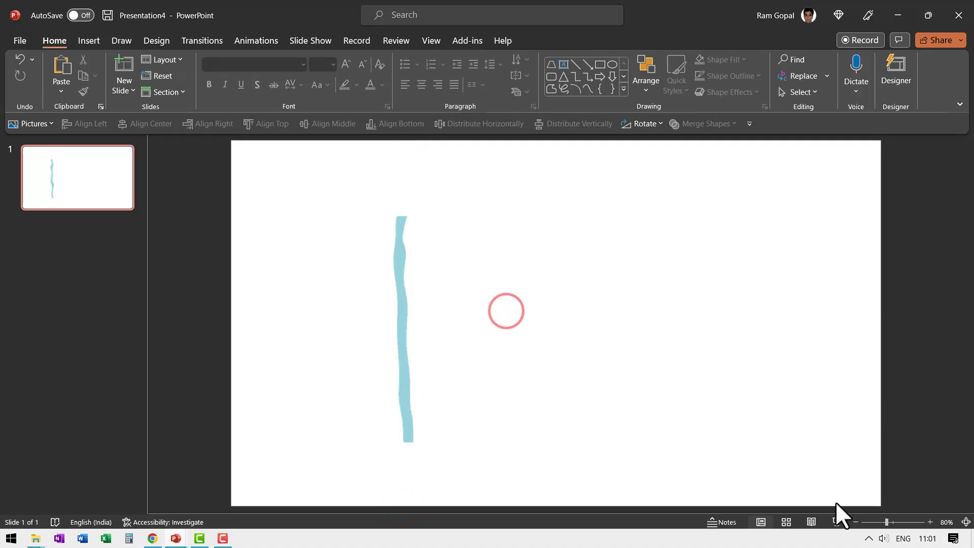
left_click(837, 523)
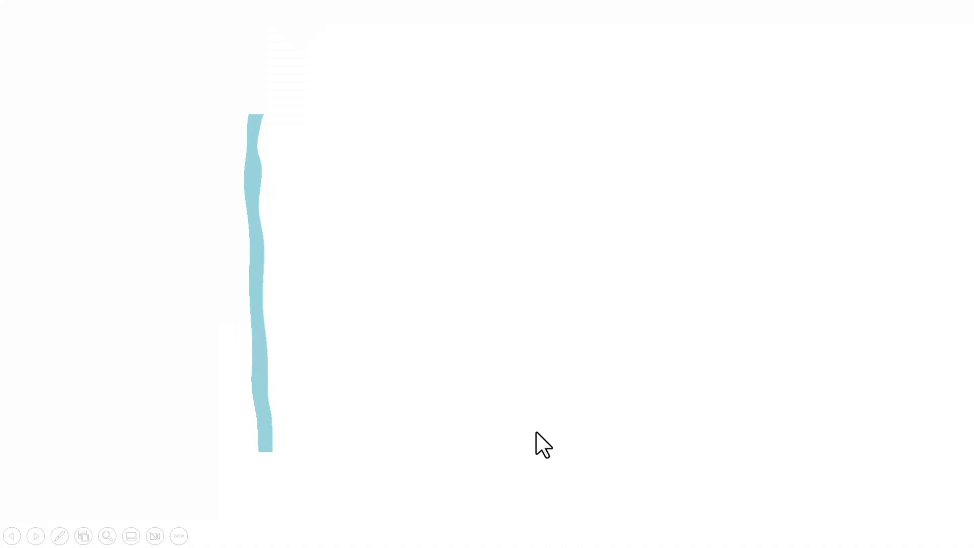
key("Escape")
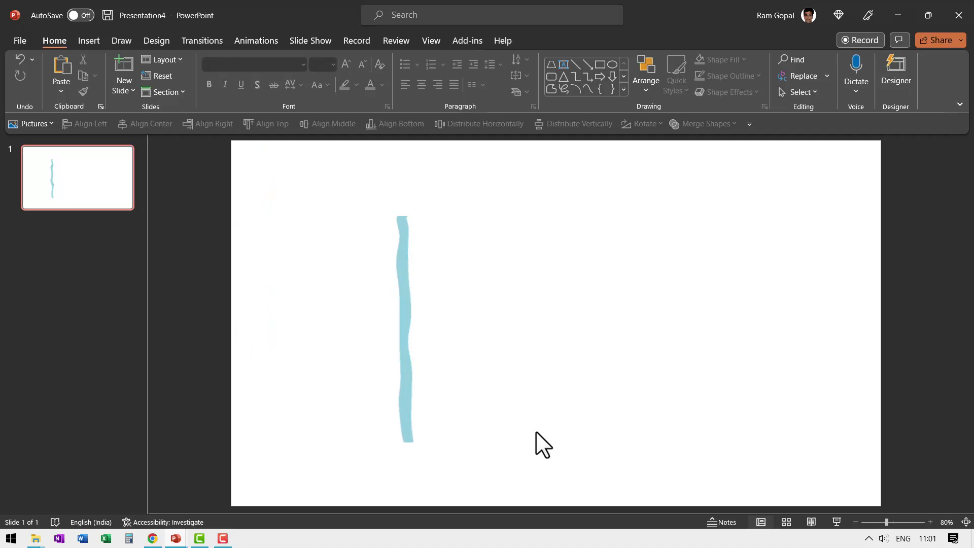
Step: Switch to Pixabay in the browser and search its vectors for "Water tap"
key("alt+Tab")
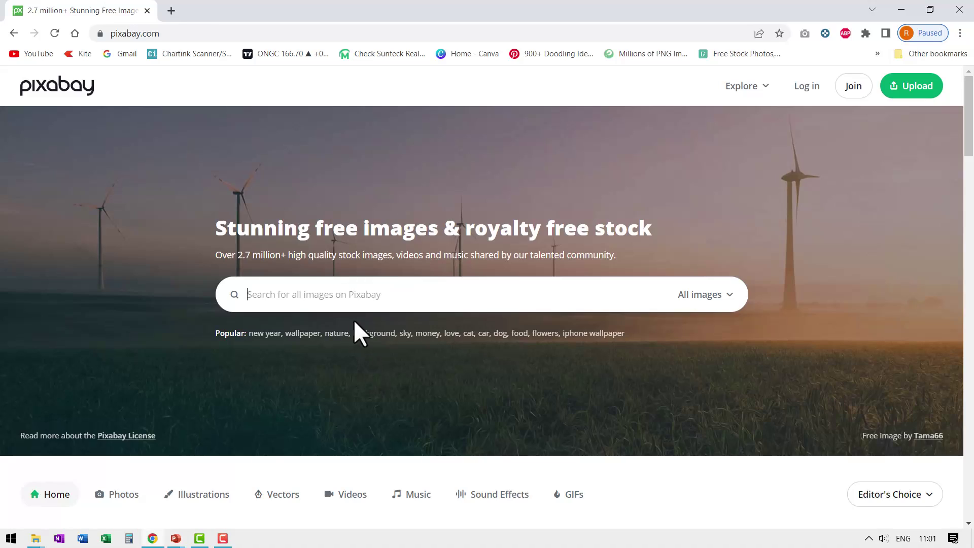
left_click(725, 298)
left_click(676, 417)
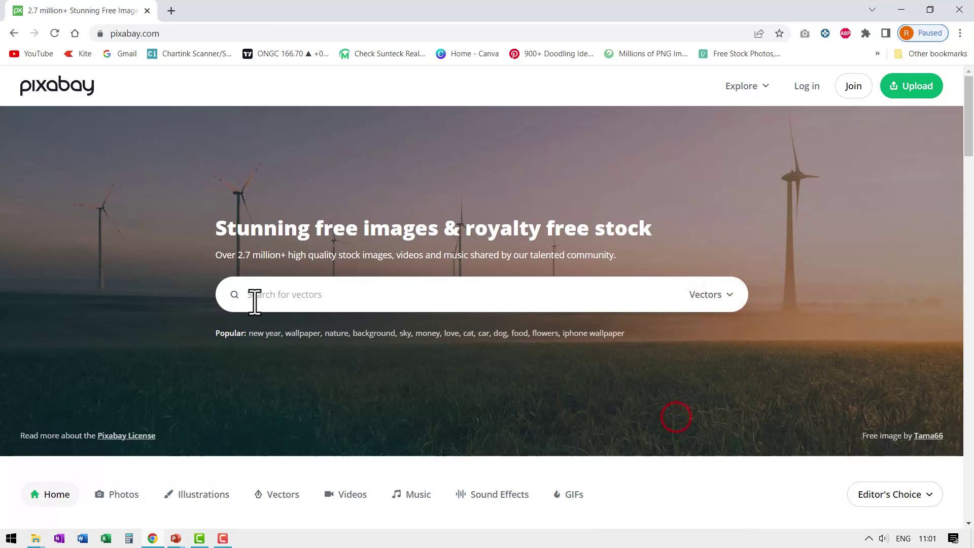
left_click(274, 296)
type("Water tap")
key("Return")
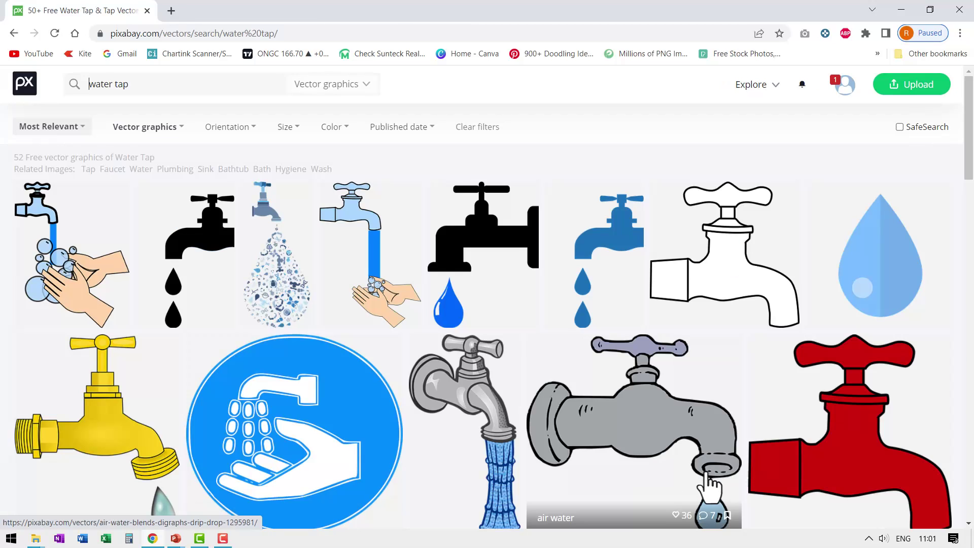
Step: Open the black water tap silhouette with two drops and download it as an SVG vector graphic
left_click(211, 227)
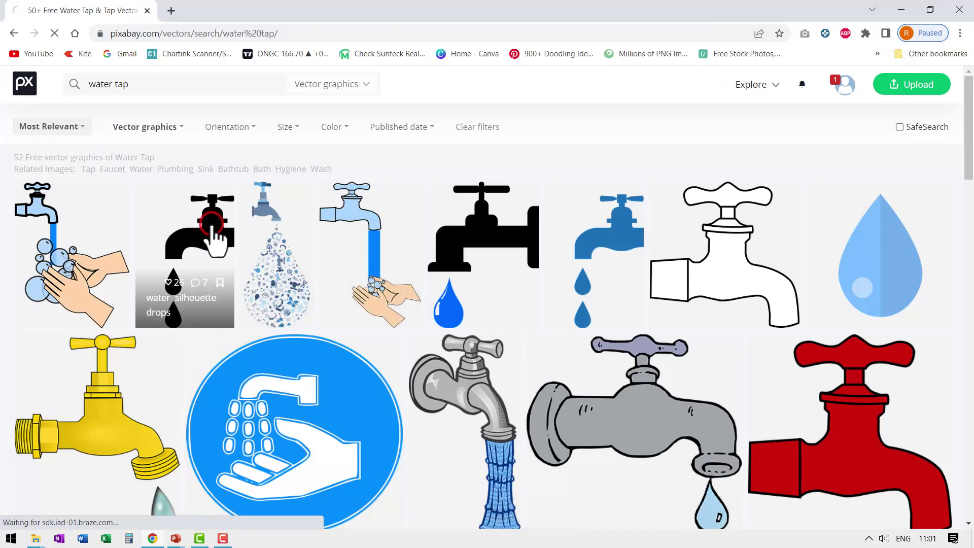
left_click(793, 326)
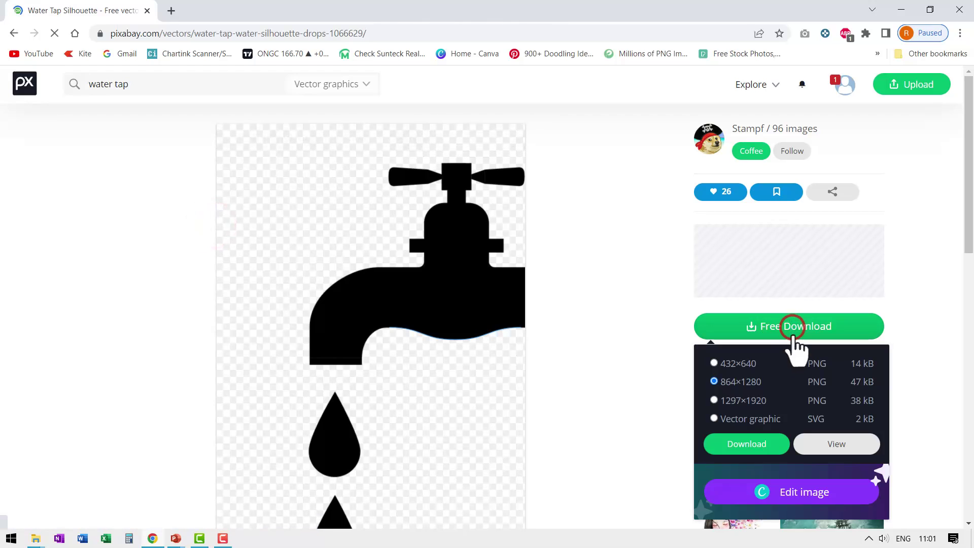
left_click(751, 421)
left_click(748, 444)
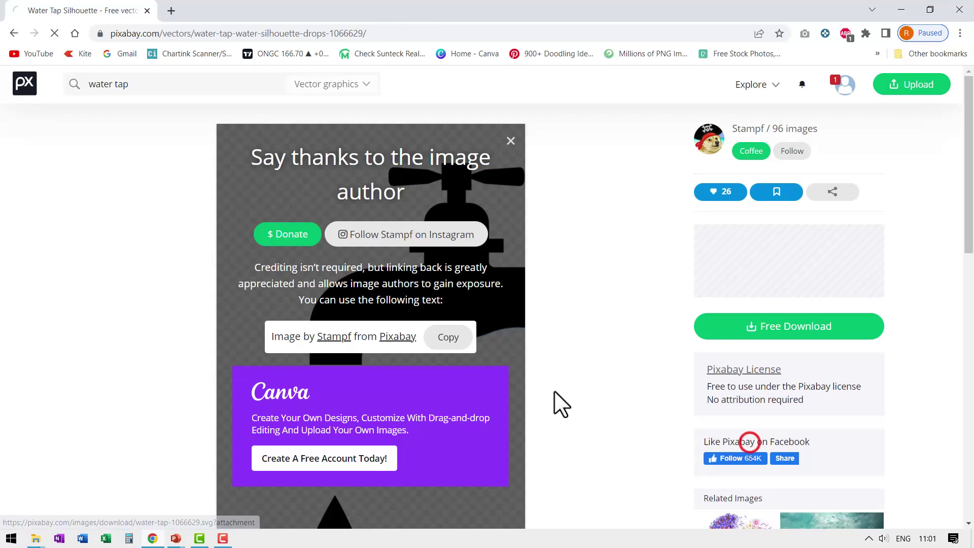
Step: Copy the downloaded water-tap SVG from the Downloads folder and paste it onto the slide in PowerPoint
left_click(135, 511)
left_click(153, 466)
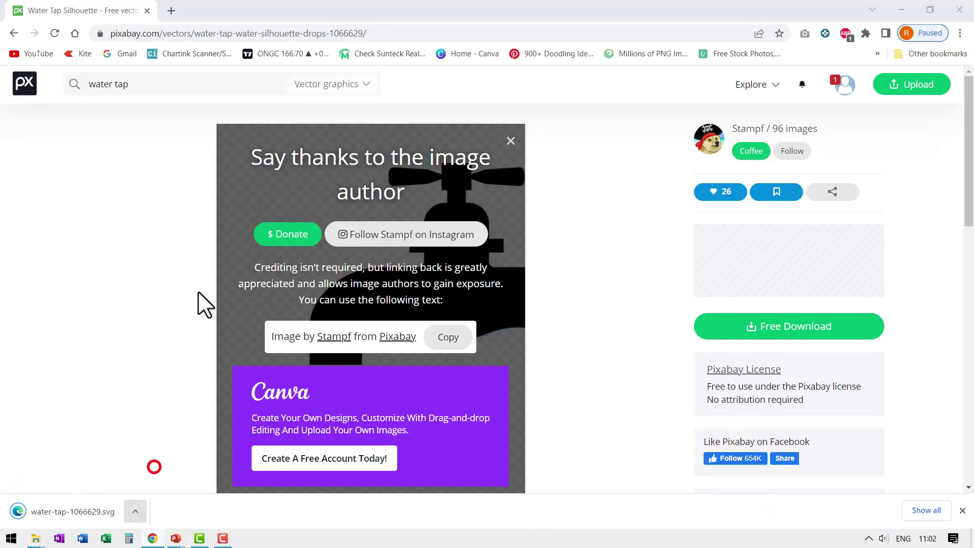
right_click(194, 148)
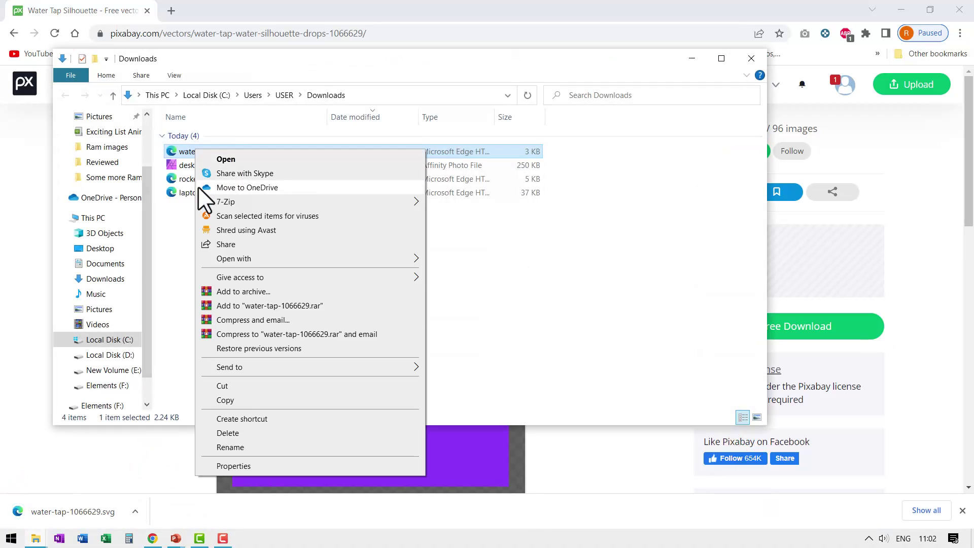
left_click(237, 400)
left_click(176, 538)
right_click(612, 238)
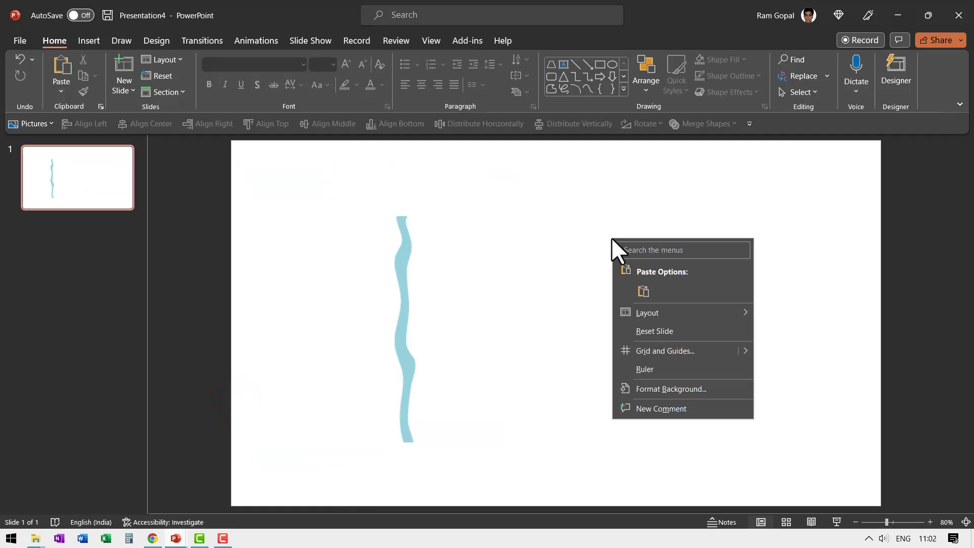
left_click(642, 291)
Step: Convert the tap graphic to shapes and delete the two water drops below the spout
right_click(599, 235)
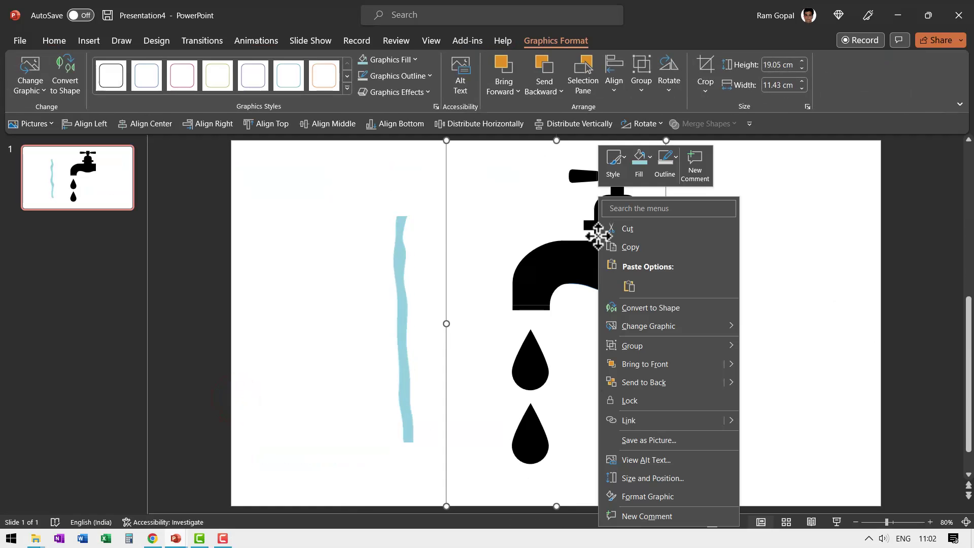
left_click(648, 308)
left_click(648, 309)
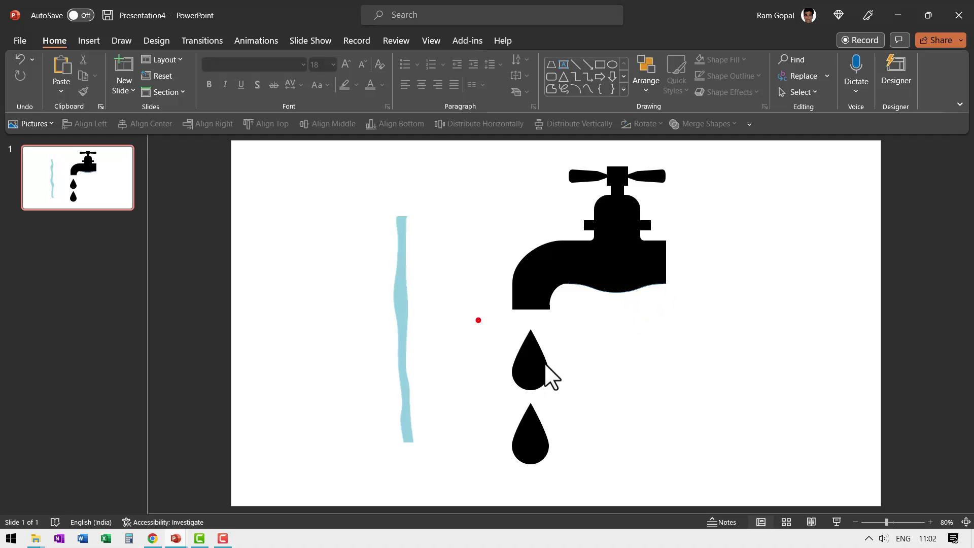
left_click_drag(478, 321, 589, 469)
key("Delete")
Step: Remove the outline from all the tap's shapes and group them into one object
left_click_drag(725, 420, 469, 145)
left_click(726, 75)
left_click(737, 215)
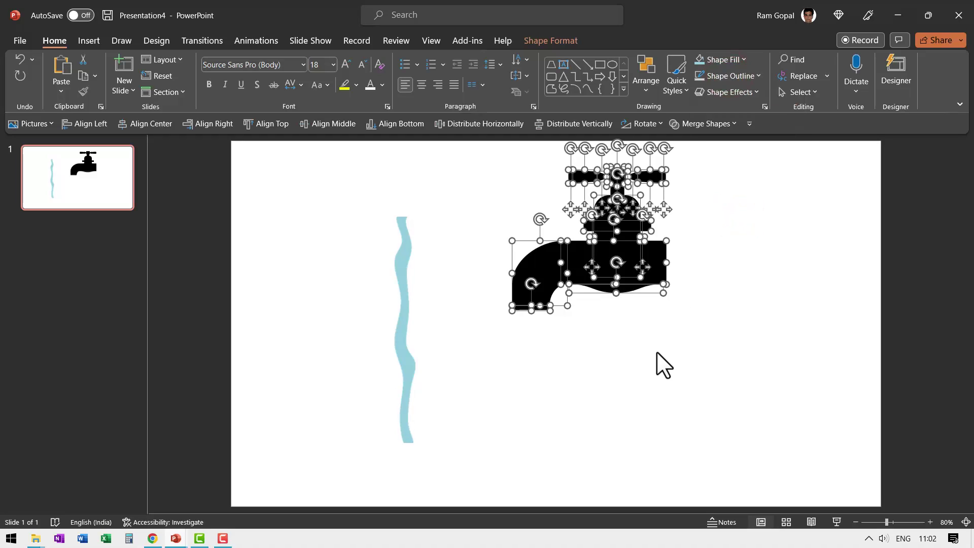
key("ctrl+g")
Step: Shrink the tap, flip it horizontally and position its spout over the upper end of the water stream
left_click_drag(674, 163, 604, 222)
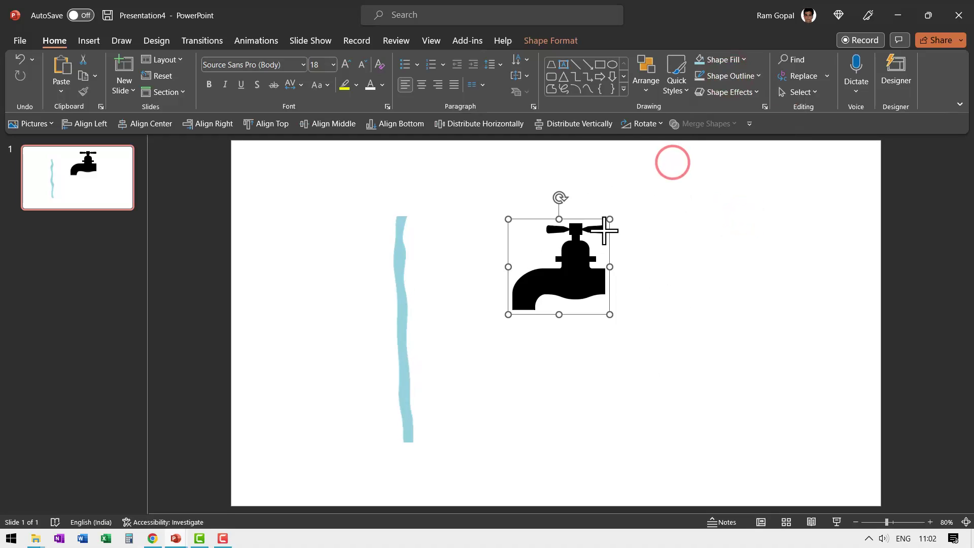
left_click_drag(572, 271, 333, 188)
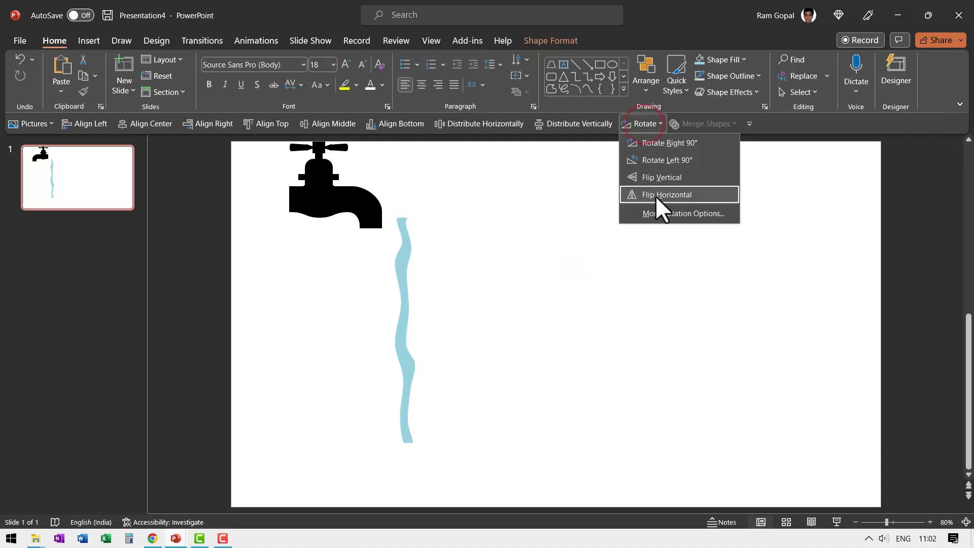
left_click(656, 196)
left_click_drag(321, 201, 357, 193)
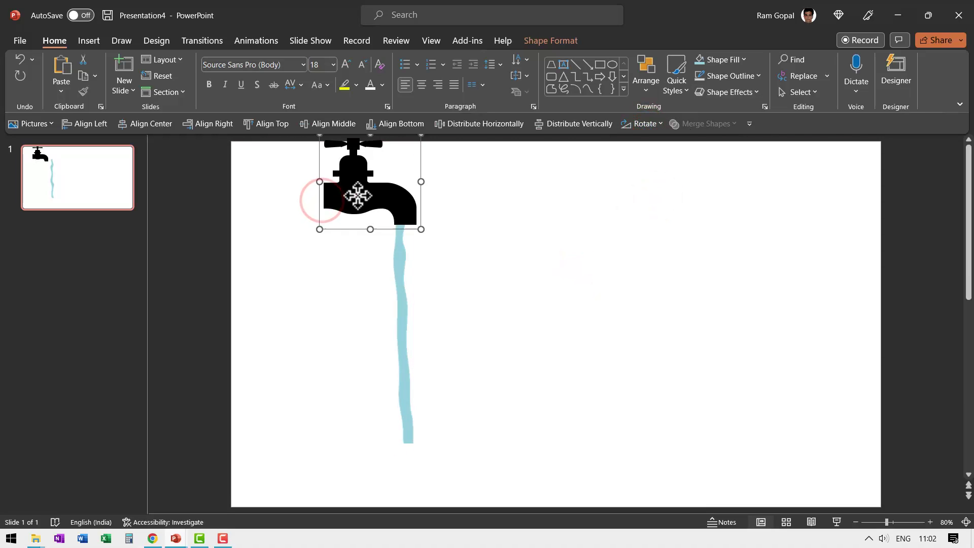
left_click_drag(421, 136, 398, 156)
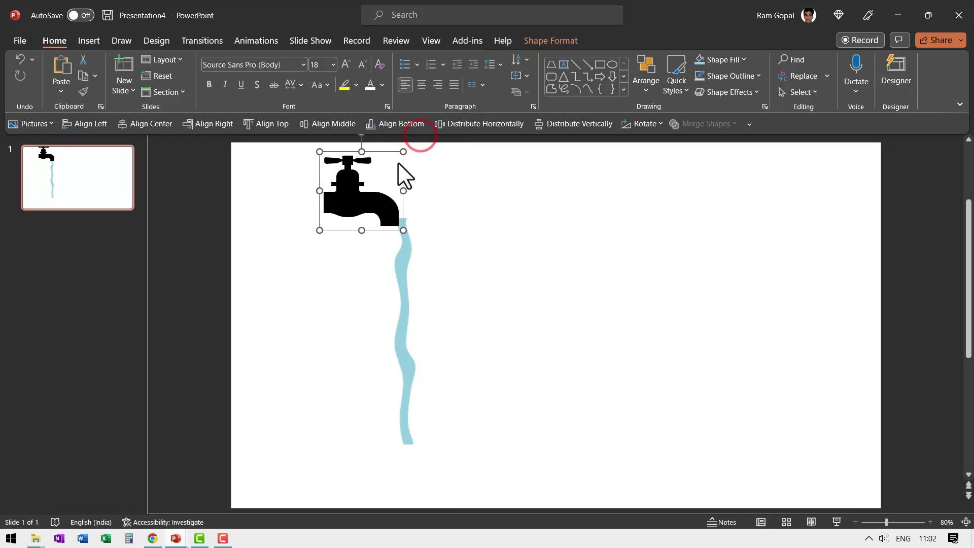
left_click_drag(364, 192, 378, 191)
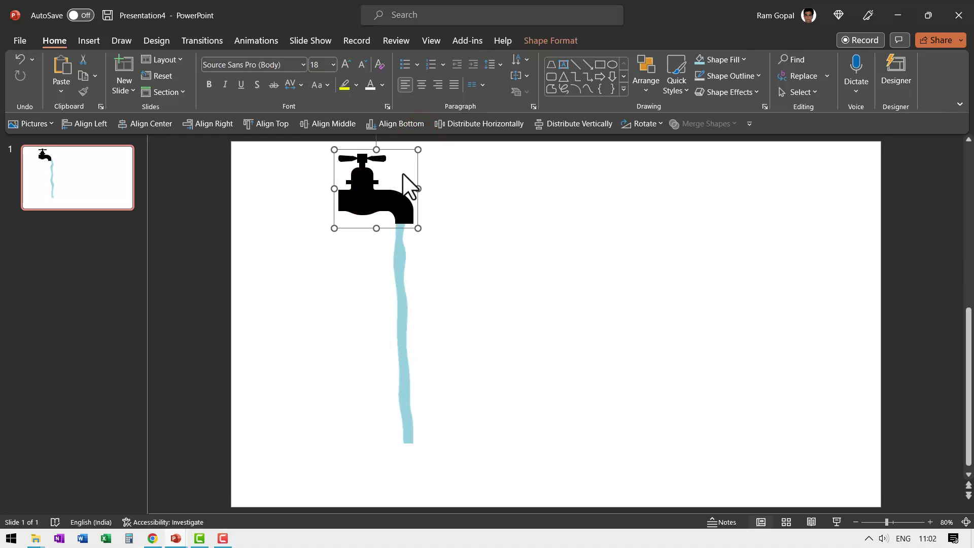
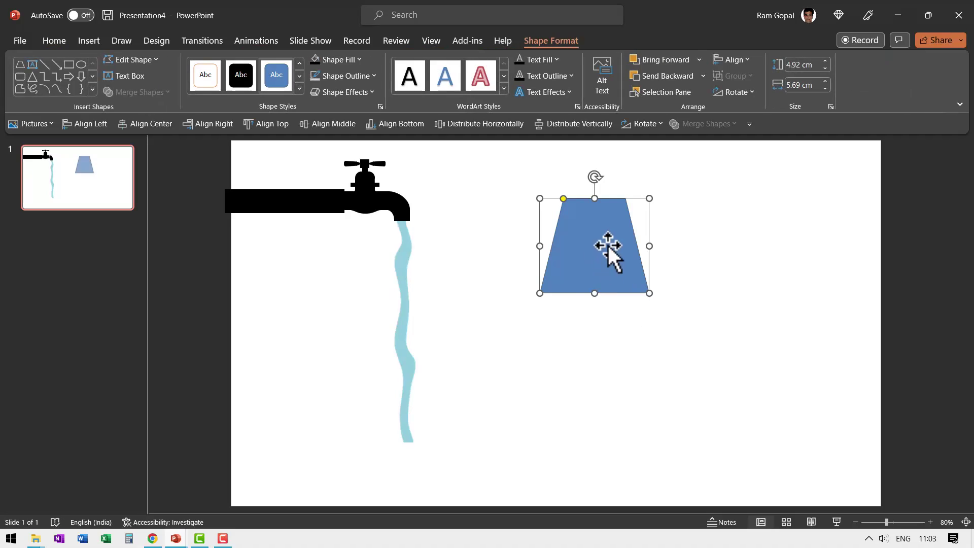
Step: Flip the blue trapezoid vertically into a bucket shape and place a duplicate beside it
left_click(659, 127)
left_click(665, 175)
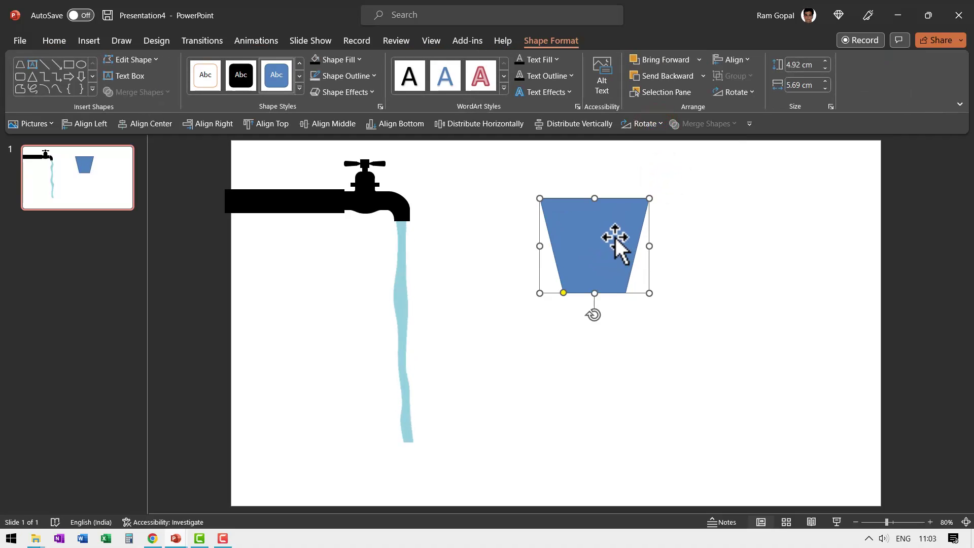
left_click_drag(606, 237, 731, 235)
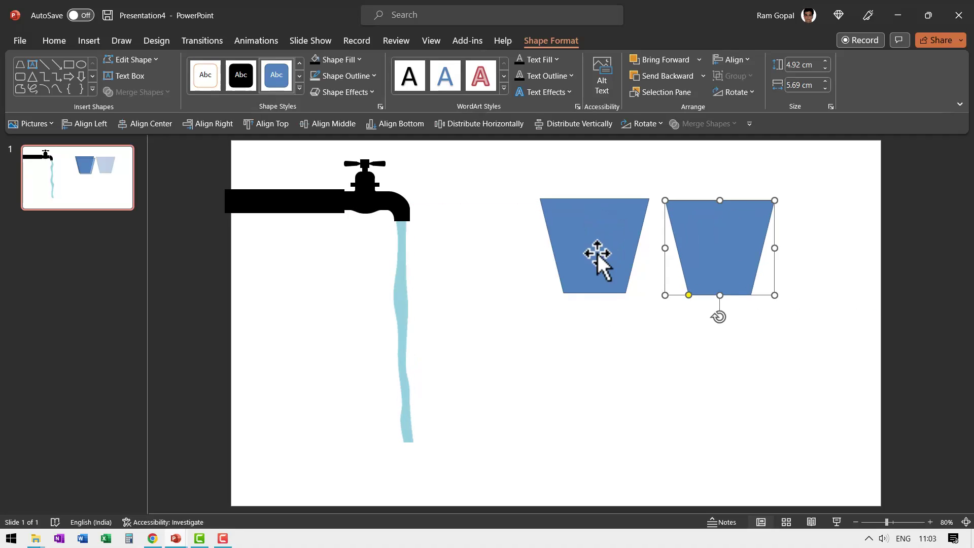
Step: Remove the outline from the original trapezoid beside its duplicate and set its fill transparency to 50%
left_click(615, 237)
left_click(346, 76)
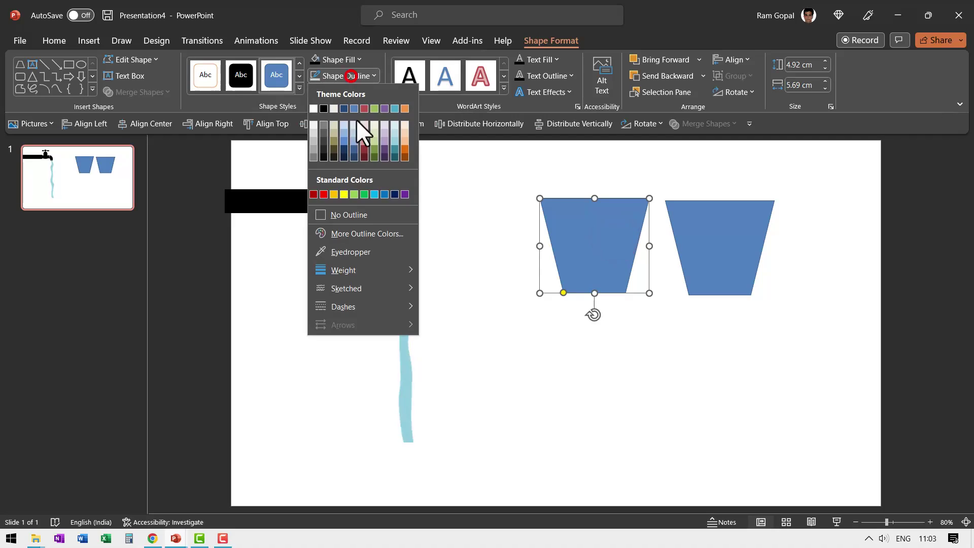
left_click(360, 221)
right_click(616, 232)
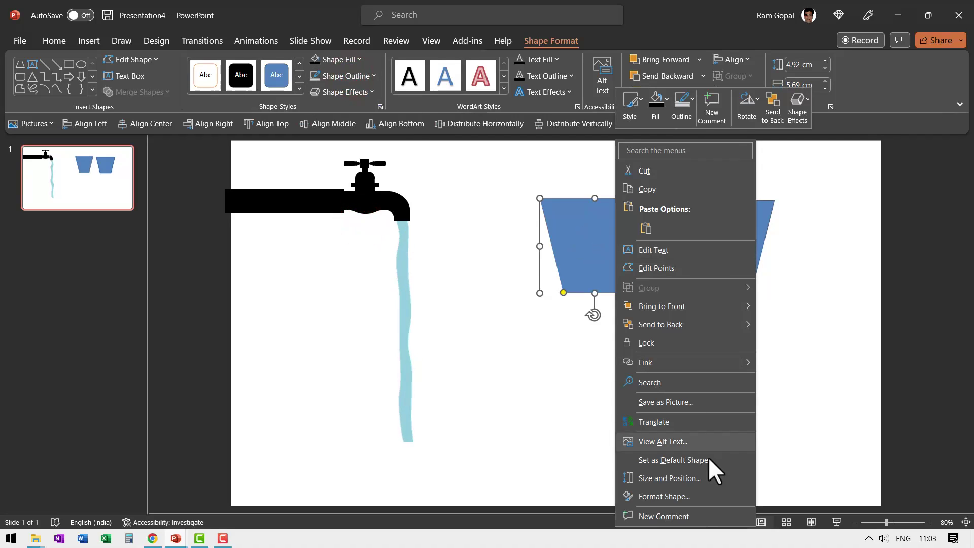
left_click(683, 500)
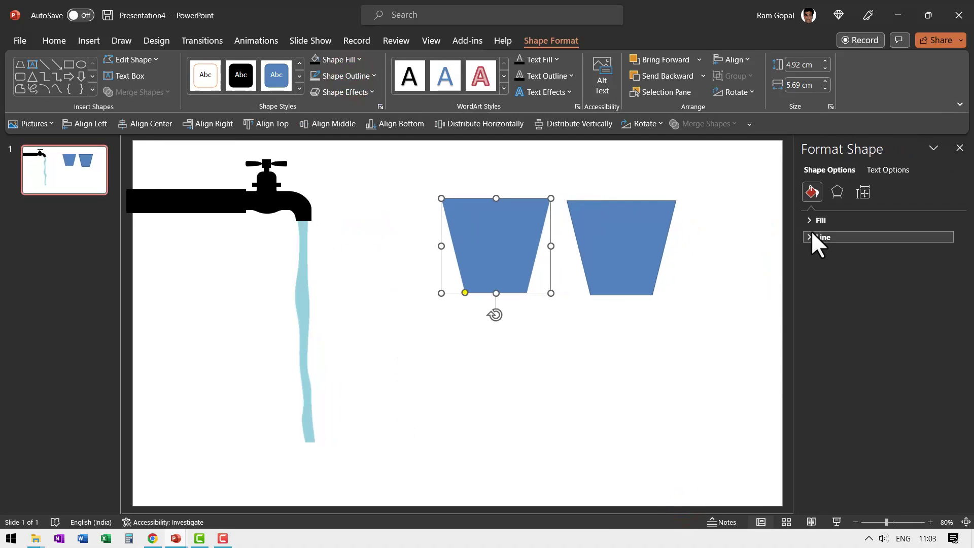
left_click(817, 221)
left_click_drag(870, 354, 886, 354)
Step: Draw a rectangle over the upper part of the opaque trapezoid and subtract it, leaving a lower piece about 2.87 cm high
left_click(626, 274)
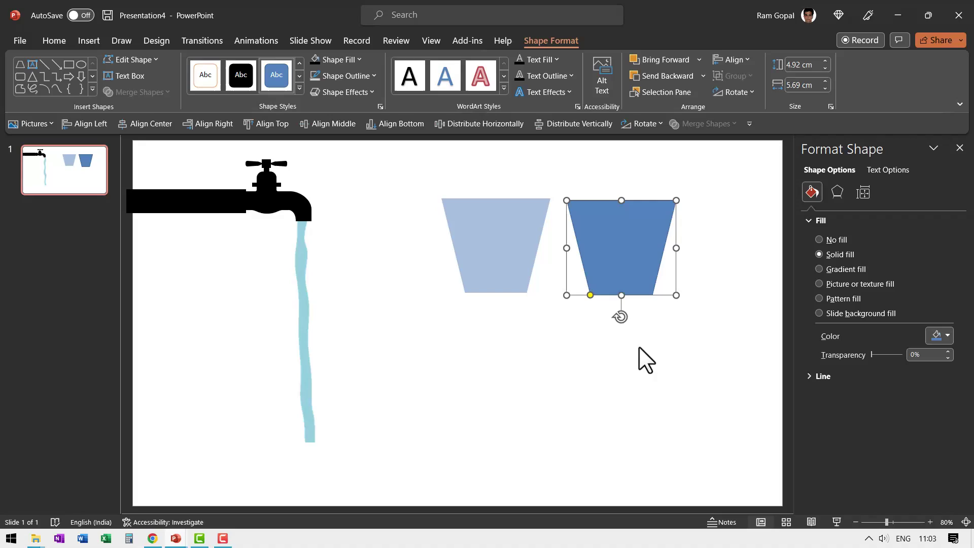
left_click(69, 64)
mouse_move(538, 174)
left_mouse_down()
mouse_move(663, 250)
mouse_move(730, 262)
mouse_move(718, 240)
left_mouse_up()
left_click(643, 266)
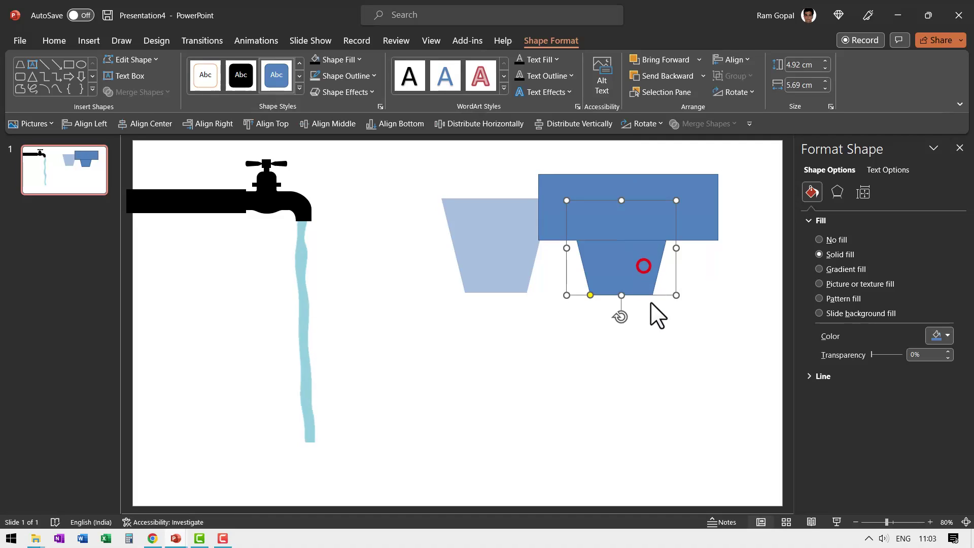
left_click(697, 198, "shift")
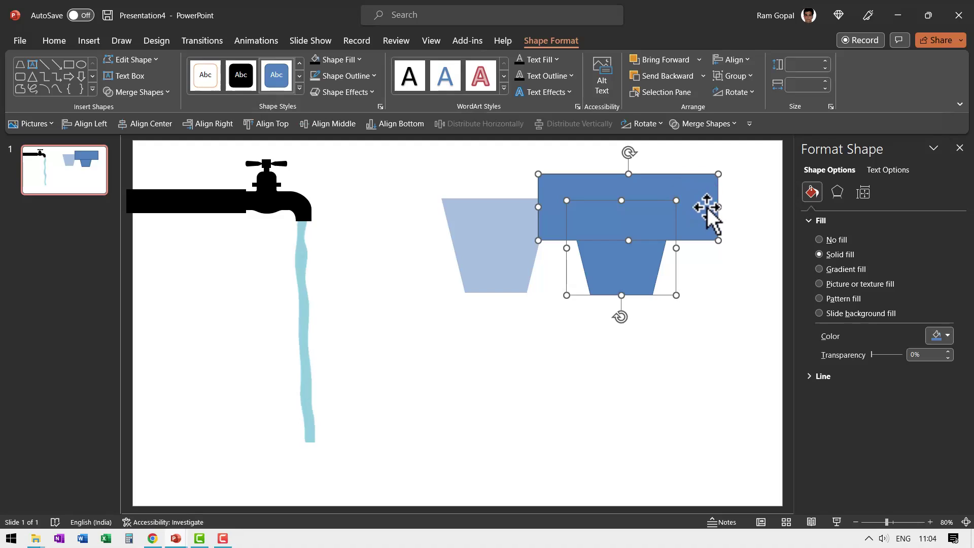
left_click(700, 123)
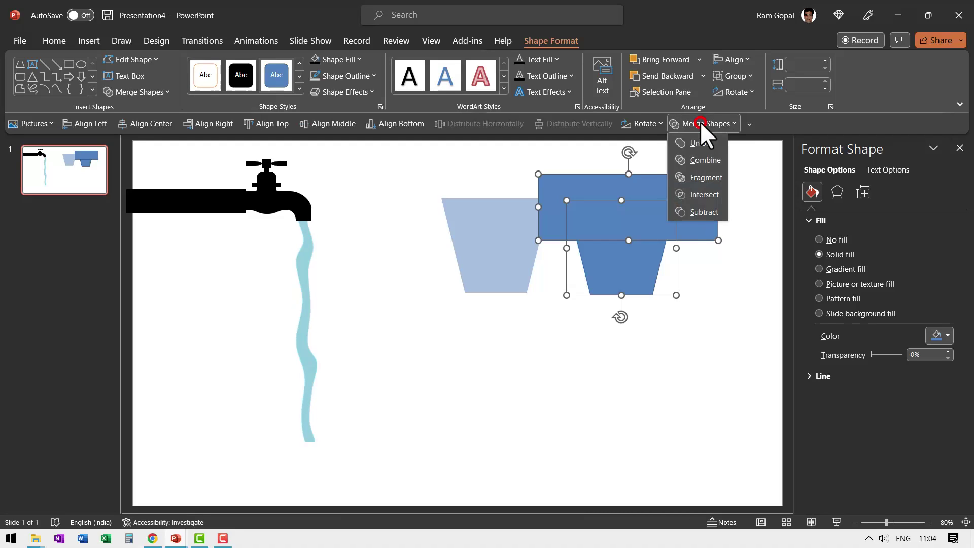
left_click(704, 210)
Step: Place the cut water piece inside the base of the semi-transparent bucket and remove its outline
left_click_drag(629, 255, 502, 250)
left_click(481, 211, "shift")
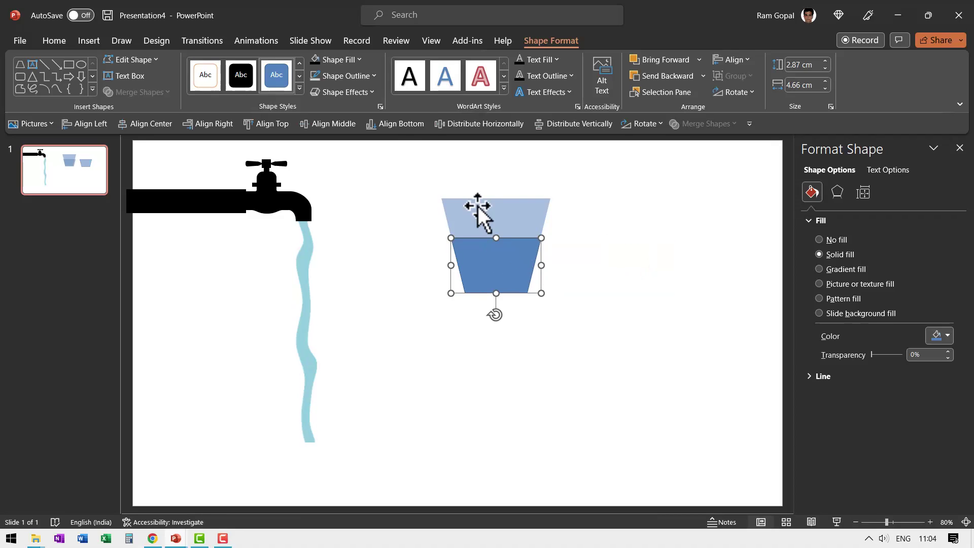
left_click(355, 75)
left_click(361, 212)
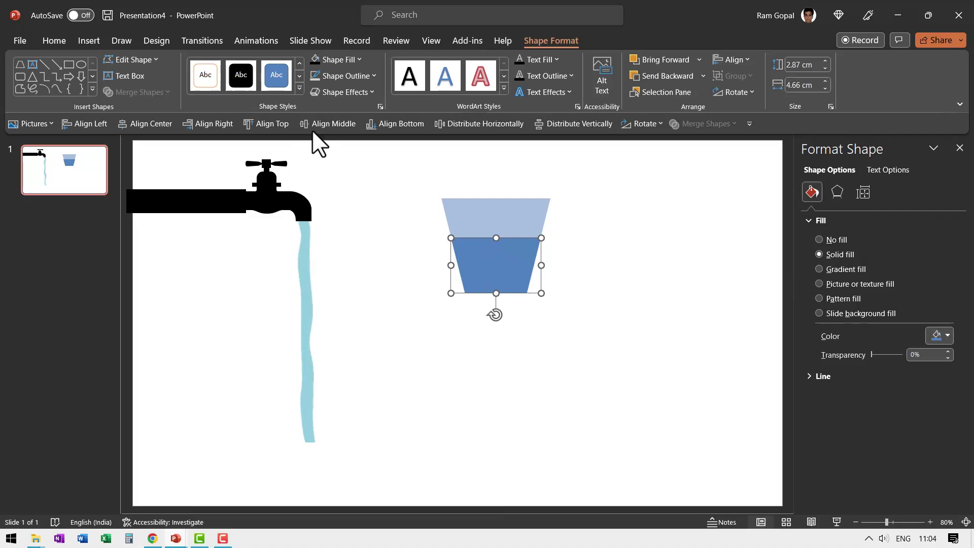
Step: Fill the water piece with the stream's sky blue using the Eyedropper, and recolour the semi-transparent bucket in the same light blue
left_click(340, 60)
left_click(348, 235)
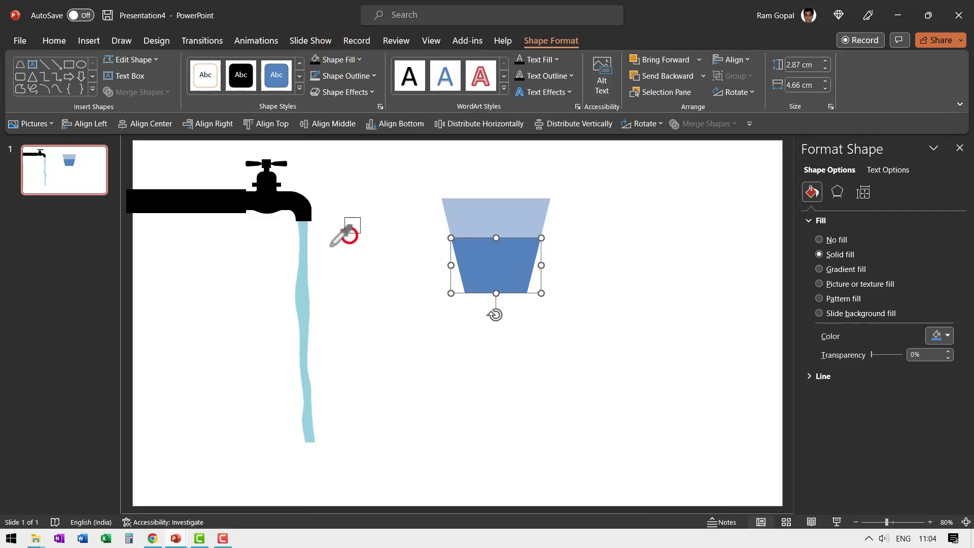
mouse_move(304, 257)
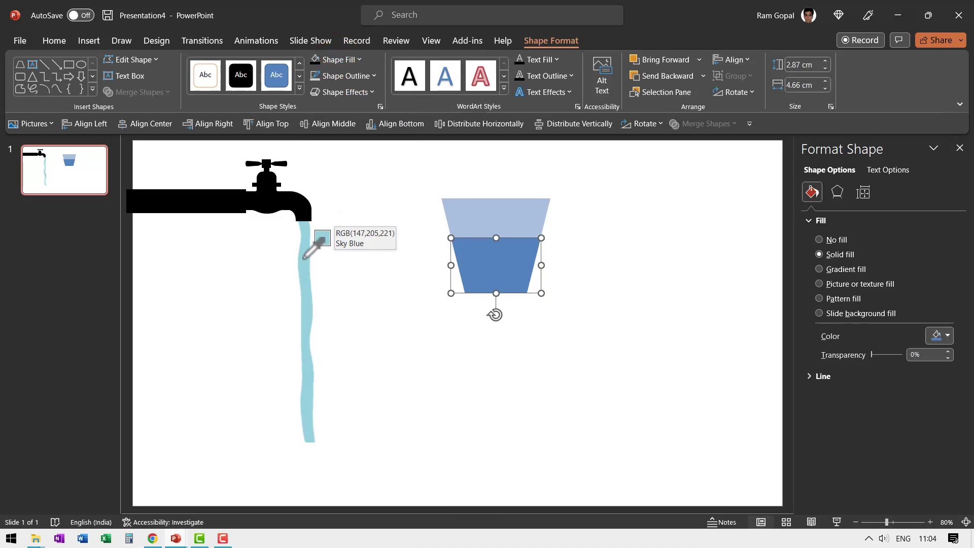
left_click(305, 256)
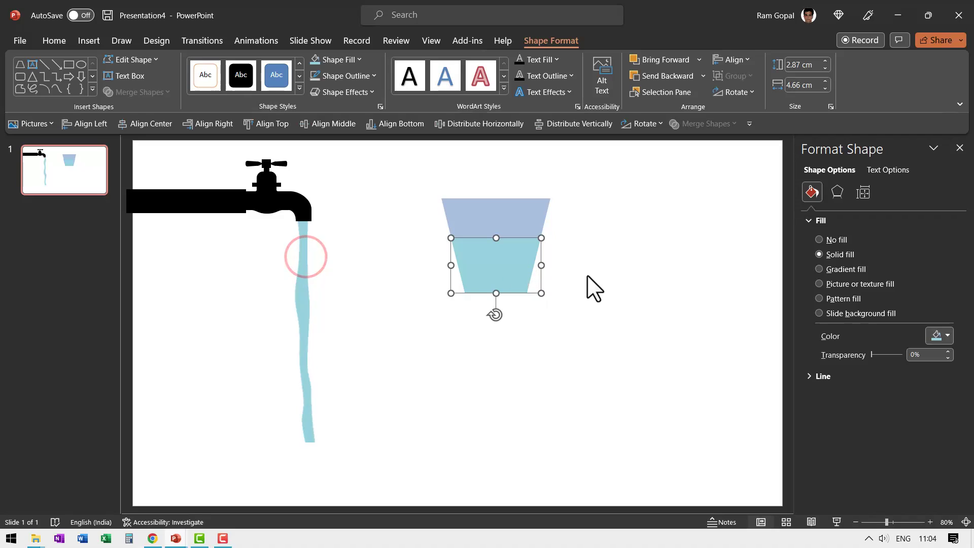
left_click(524, 206)
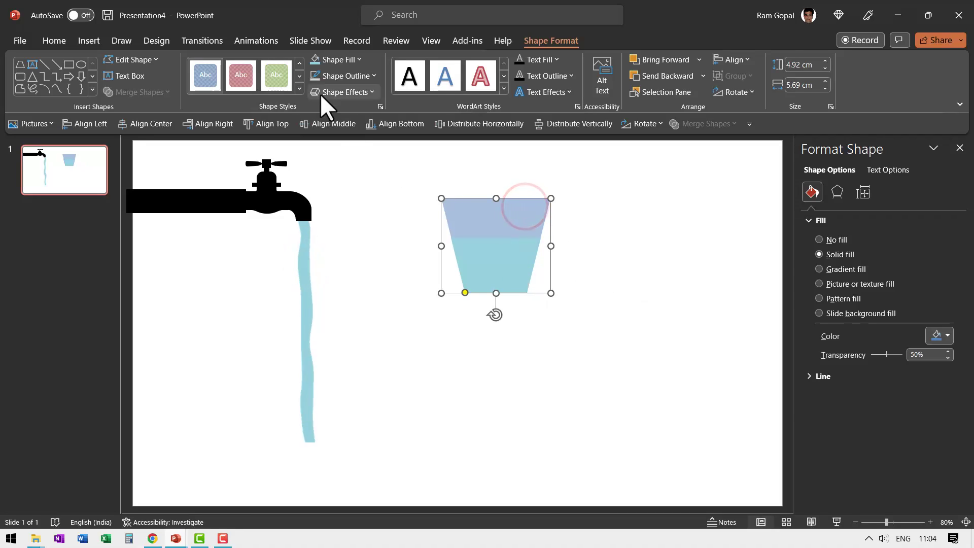
left_click(428, 187)
Step: Select the bucket and the water piece together and scale both down proportionally
left_click_drag(565, 322, 386, 142)
left_click_drag(552, 197, 509, 223)
left_click(475, 263)
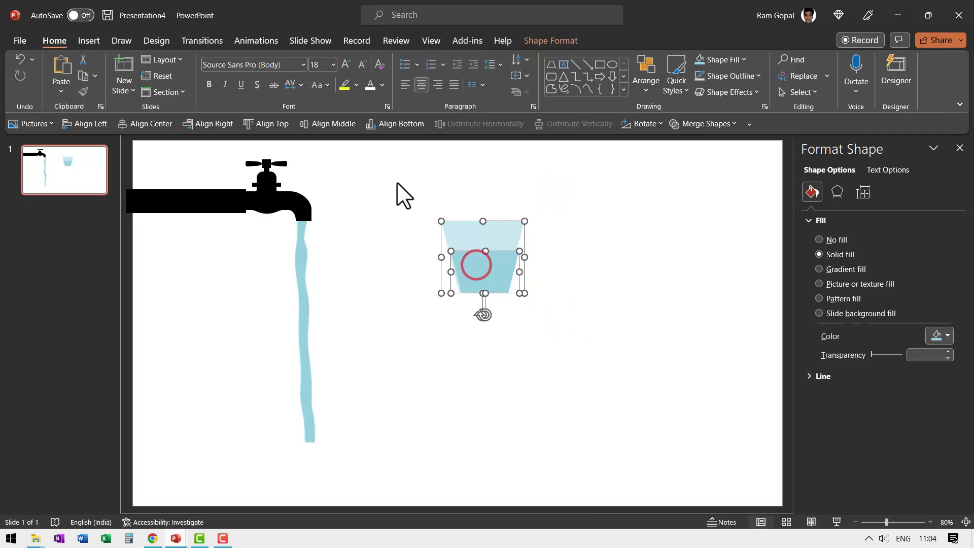